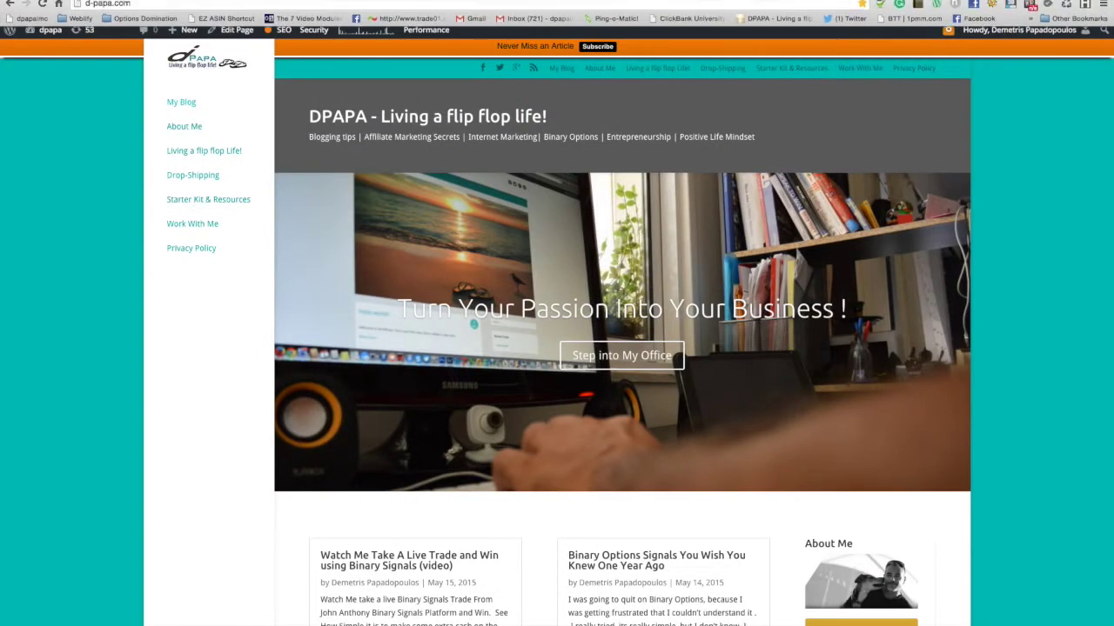
# Step: Open the eLister Pro website, go to the member login and continue into the members area
pyautogui.click(222, 3)
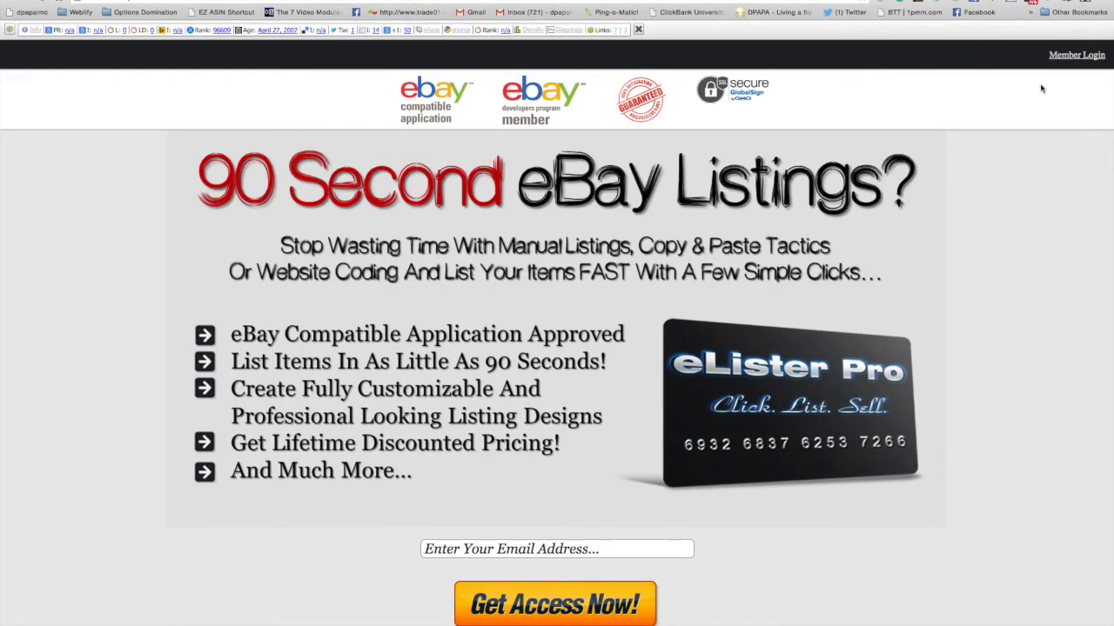
pyautogui.click(1093, 59)
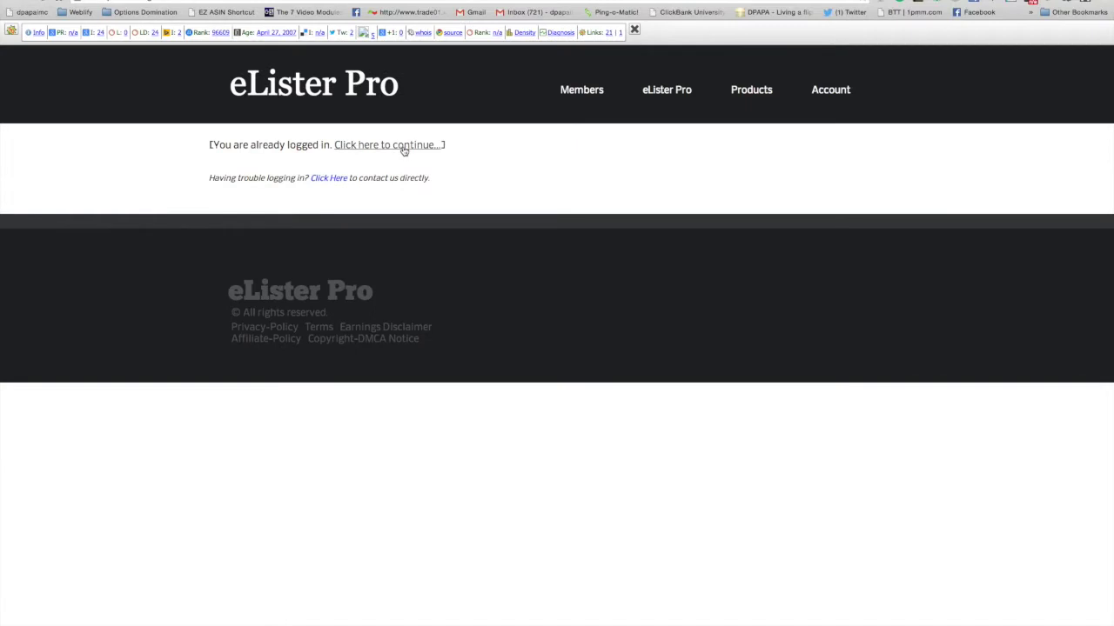
pyautogui.click(404, 147)
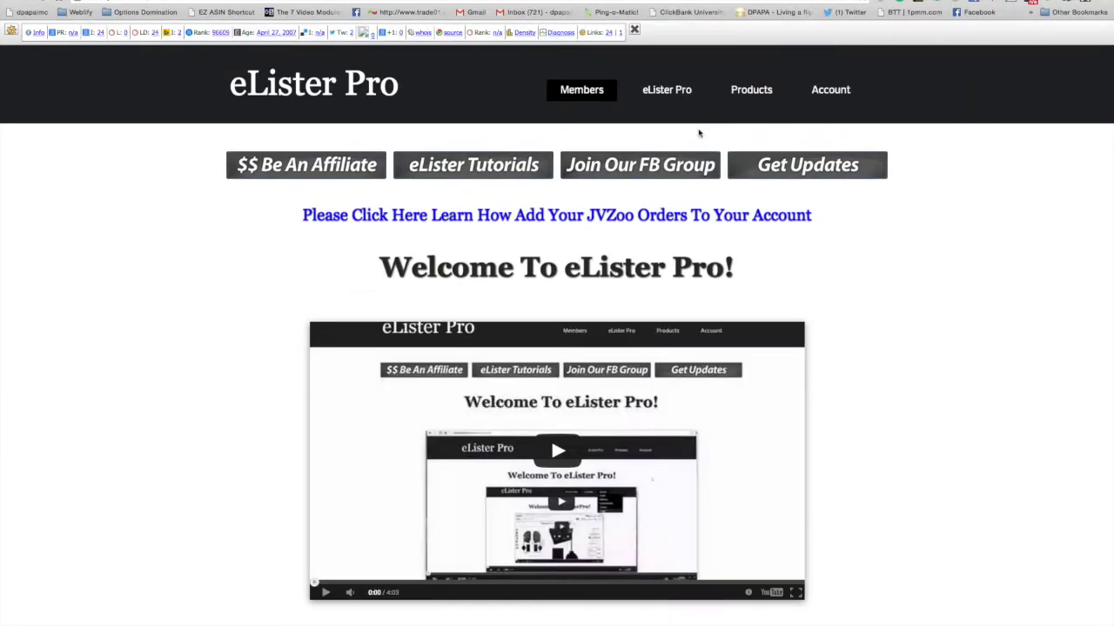
# Step: Open the Listing Management Dashboard from the products and close the SEO statistics bar above the page
pyautogui.moveTo(753, 89)
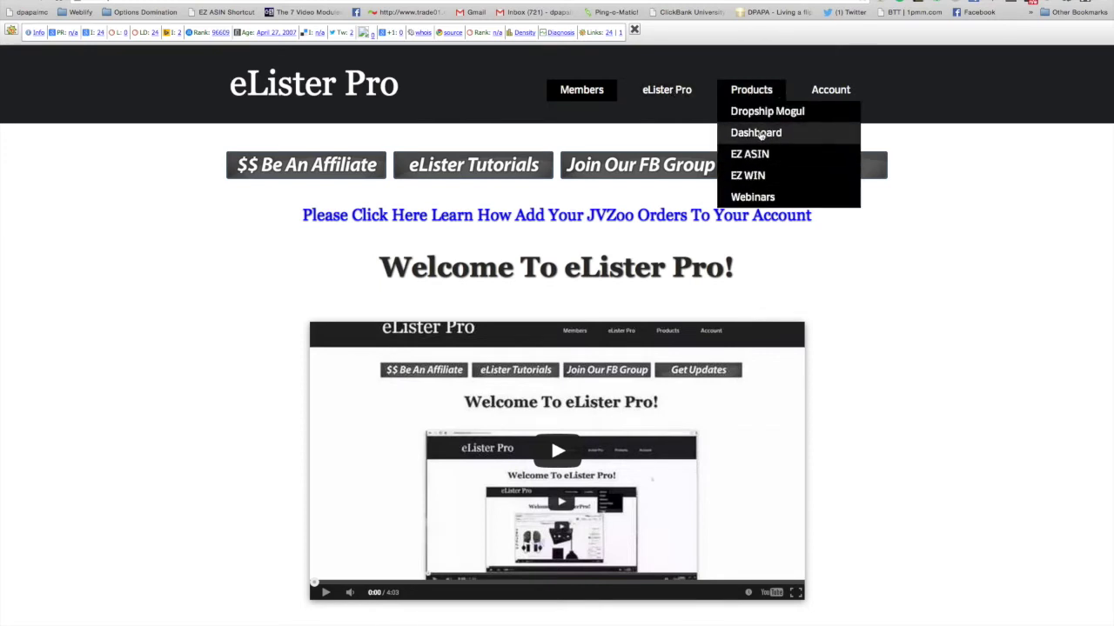
pyautogui.click(760, 135)
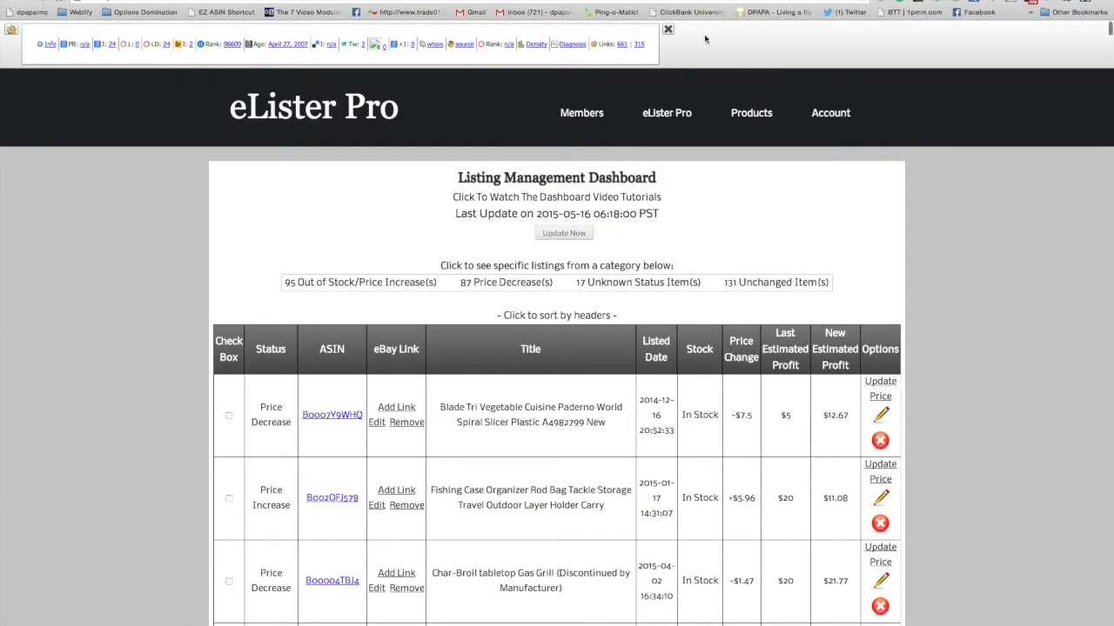
pyautogui.click(668, 30)
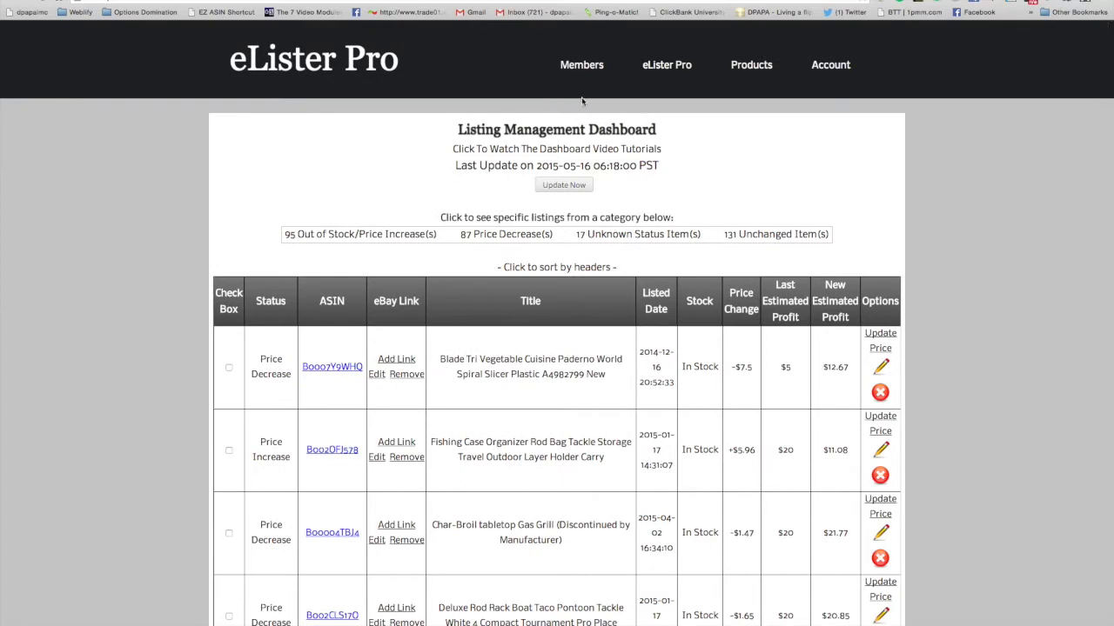
# Step: Open the dashboard video tutorials page and look over the Dashboard Overview and Important Things To Know videos
pyautogui.click(573, 151)
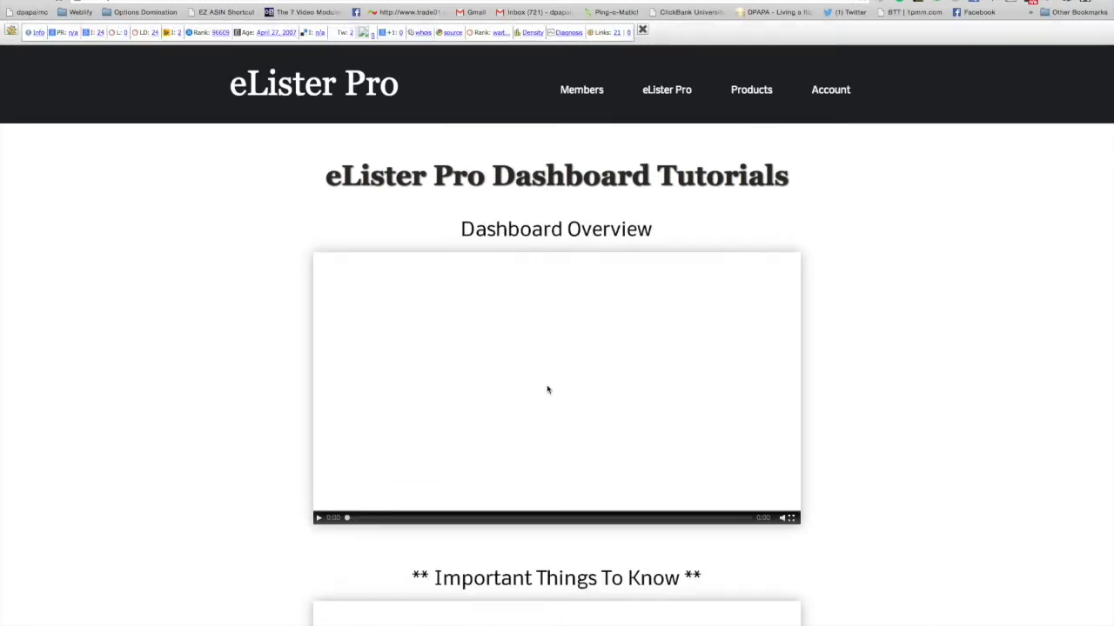
pyautogui.scroll(-2, 586, 365)
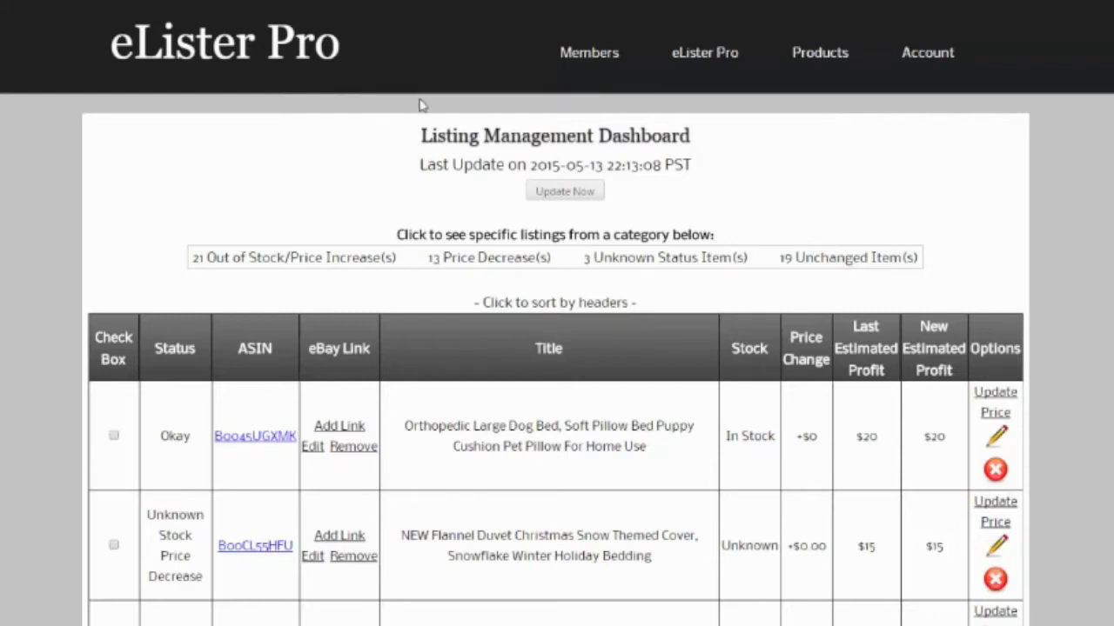
# Step: Open the eLister Pro listing page and look through the Amazon items in its Product History
pyautogui.click(219, 40)
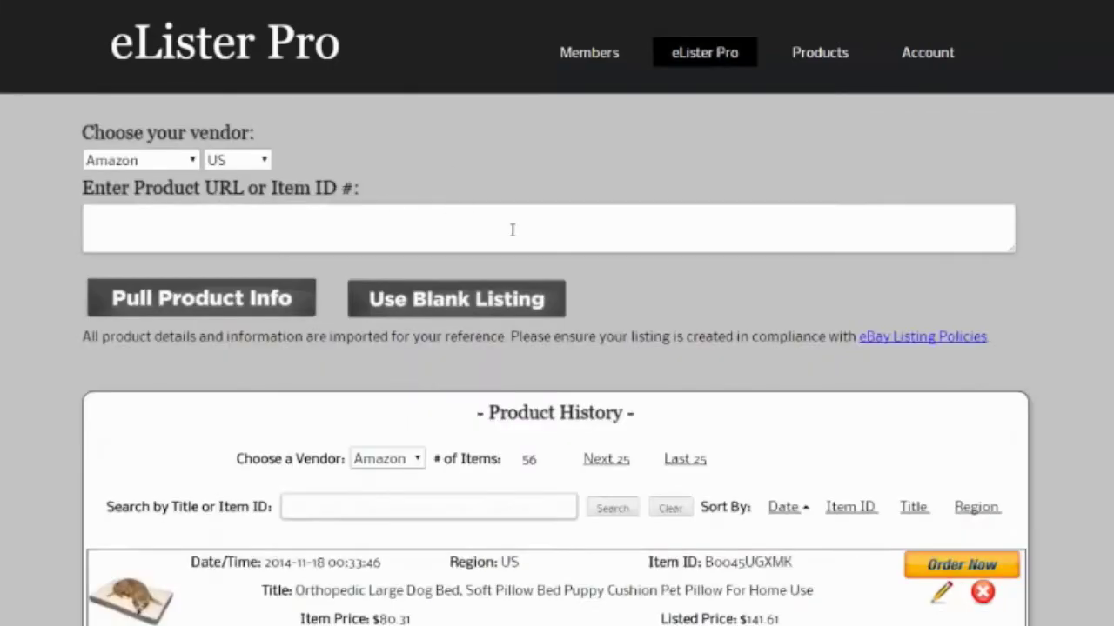
pyautogui.scroll(-5, 577, 303)
pyautogui.scroll(-10, 541, 182)
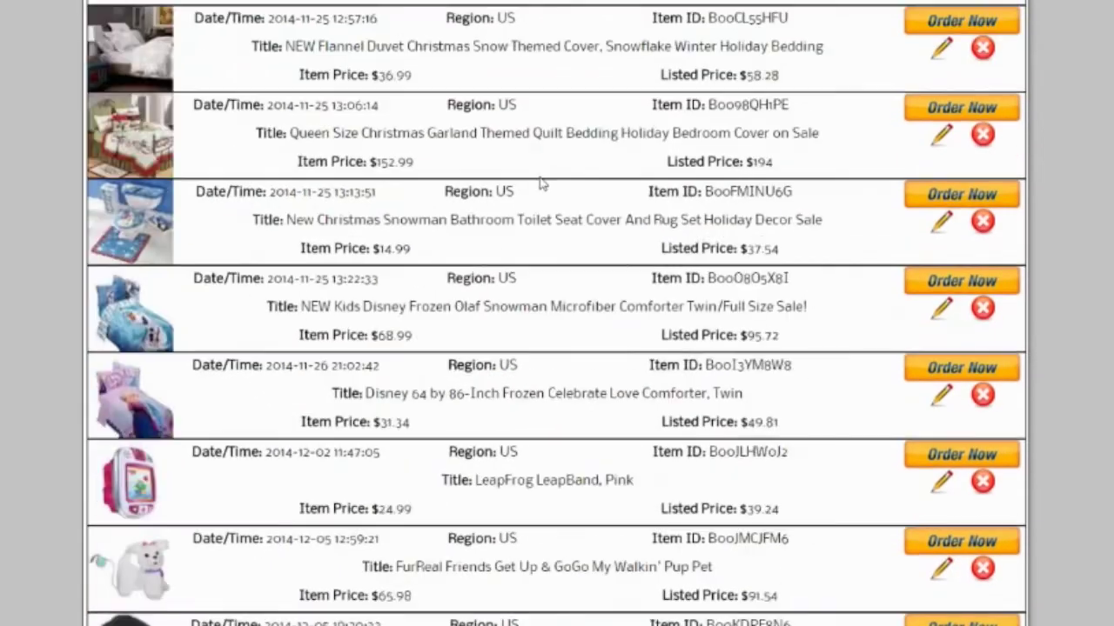
pyautogui.scroll(4, 542, 183)
pyautogui.scroll(11, 541, 185)
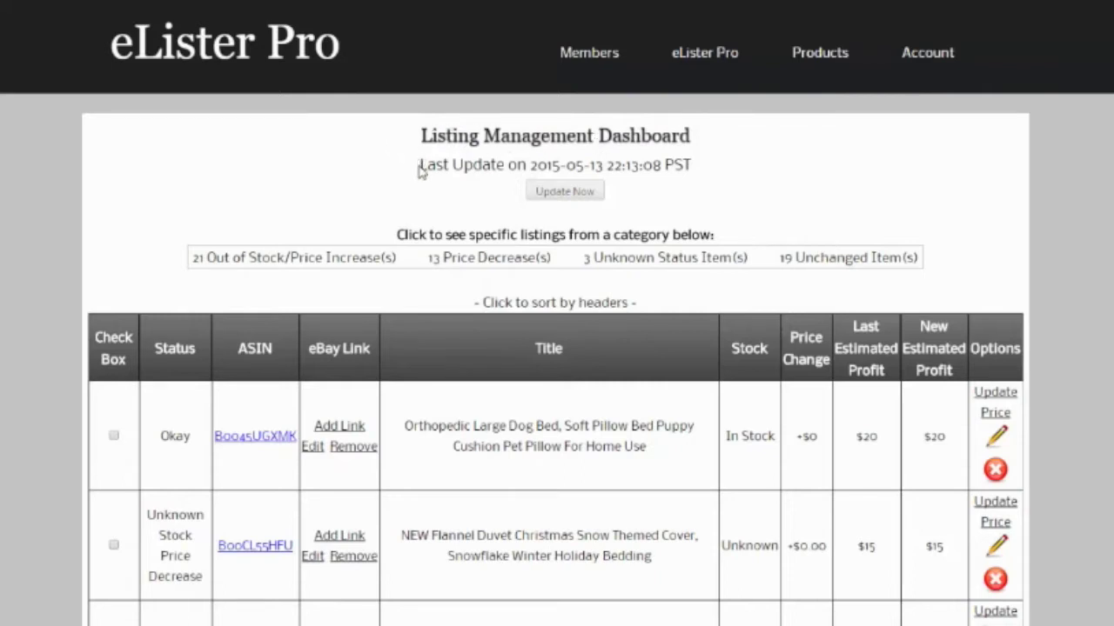
# Step: Run an immediate update of the Listing Management Dashboard and check its last update timestamp before and after
pyautogui.moveTo(421, 165); pyautogui.dragTo(695, 165)
pyautogui.click(668, 172)
pyautogui.click(568, 194)
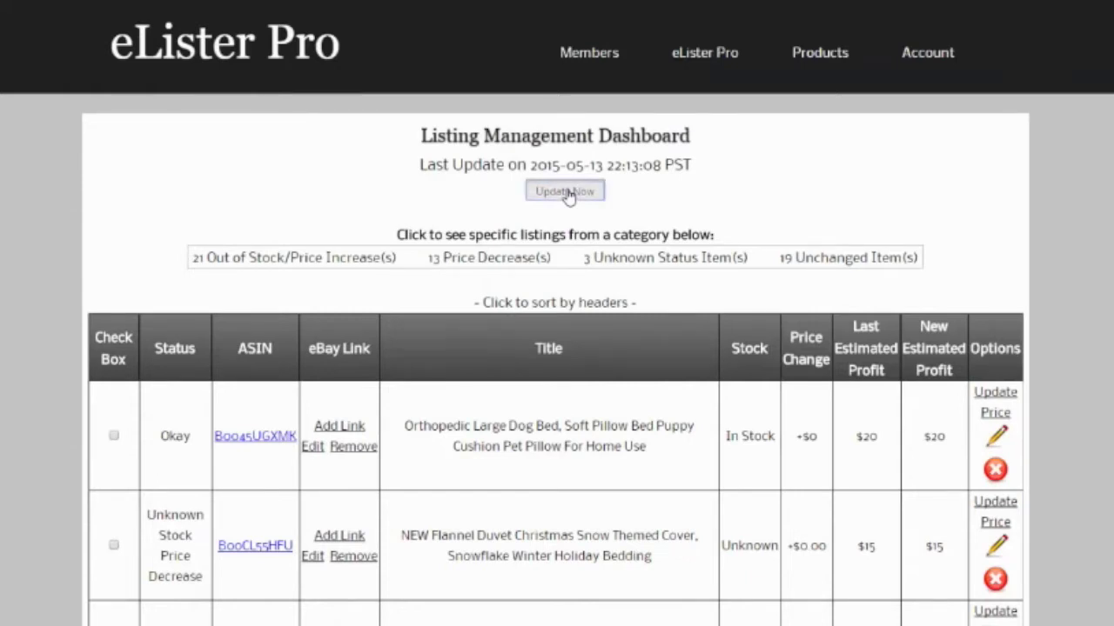
pyautogui.click(598, 101)
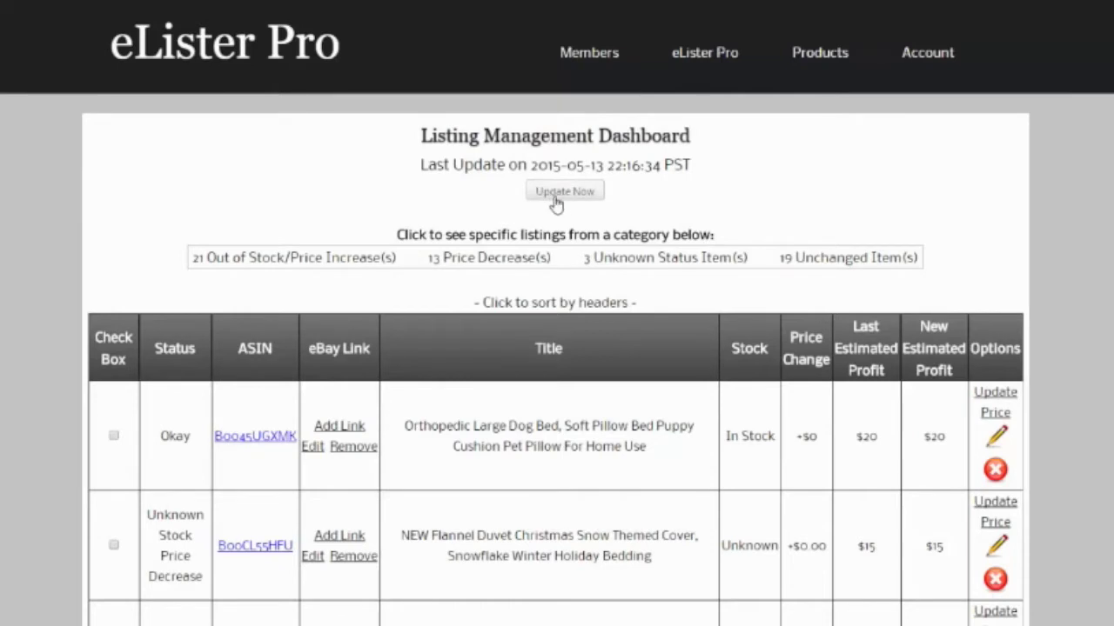
pyautogui.moveTo(436, 166); pyautogui.dragTo(690, 165)
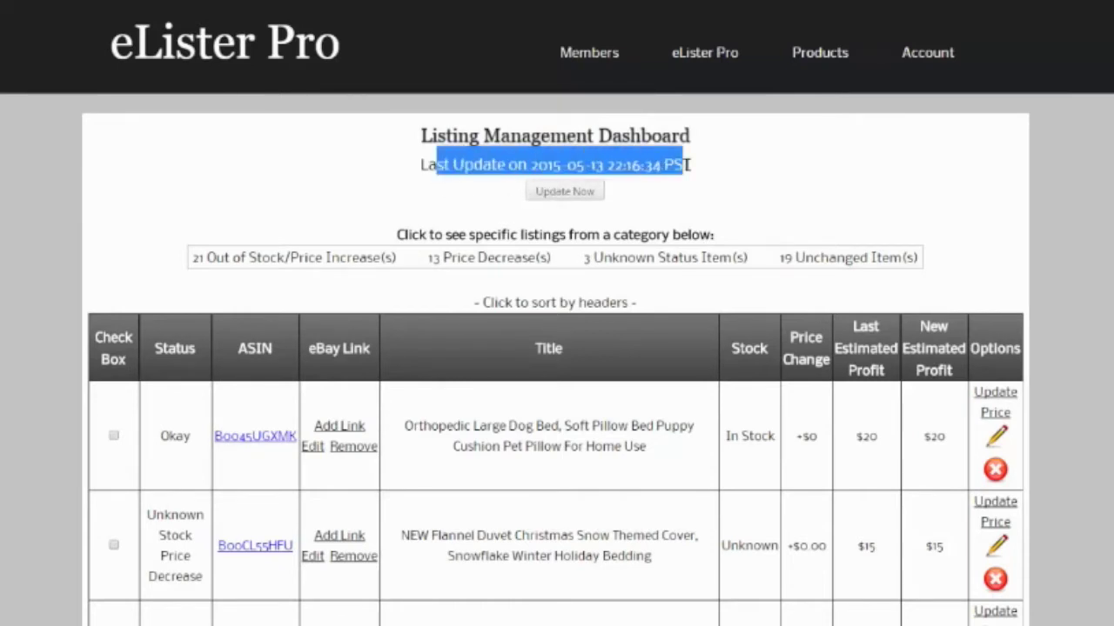
pyautogui.click(679, 166)
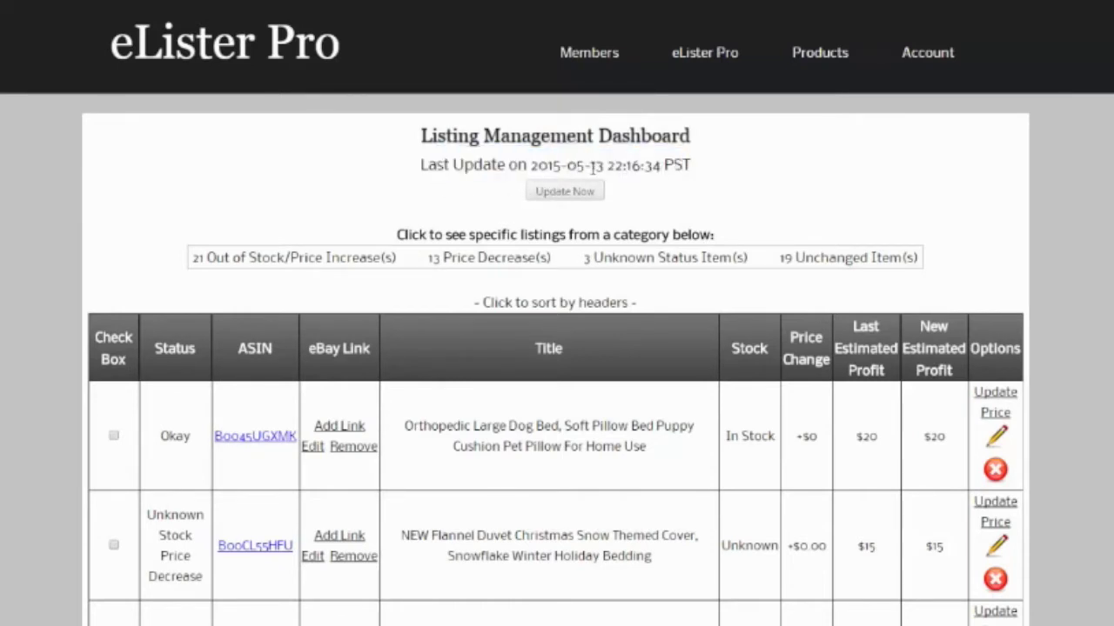
# Step: Look over the dashboard's category filters, sortable headers and listing rows
pyautogui.scroll(-1, 428, 372)
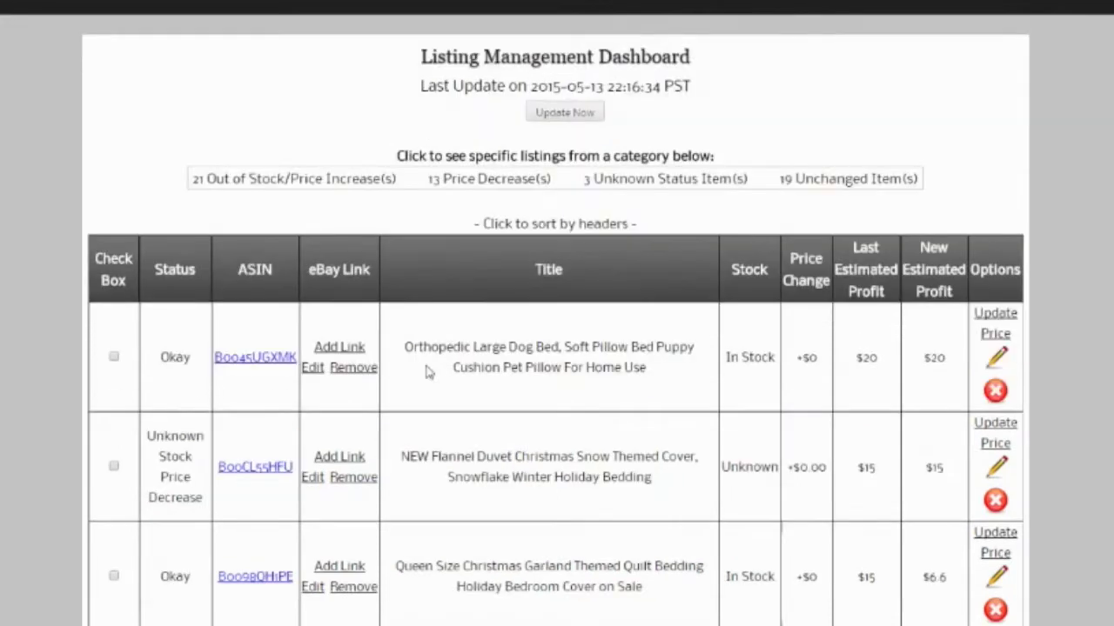
pyautogui.scroll(1, 503, 339)
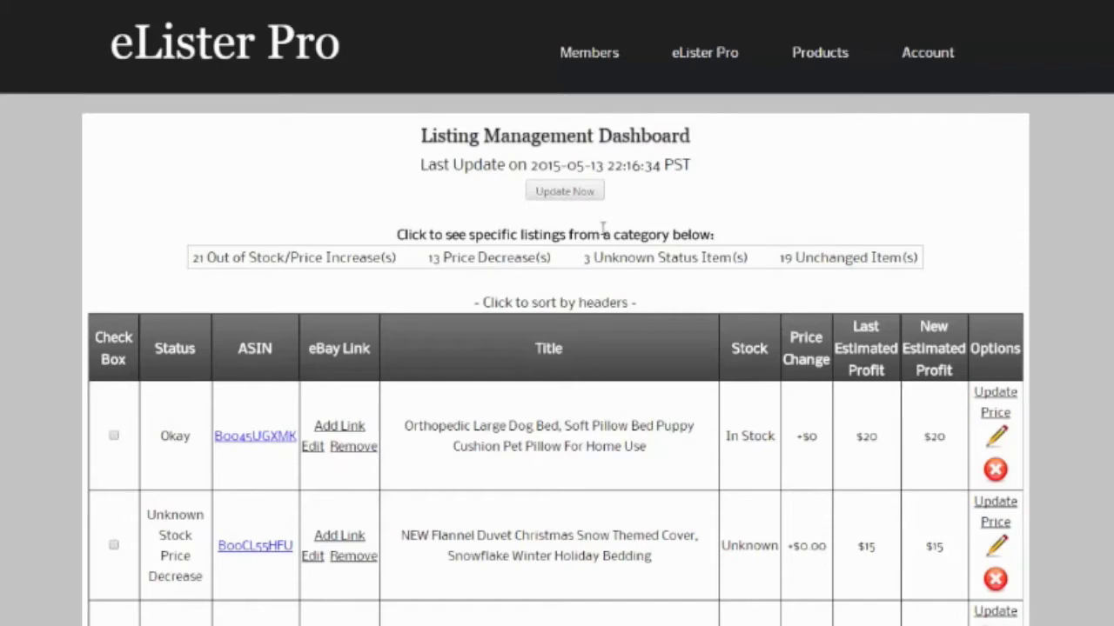
pyautogui.scroll(-1, 428, 278)
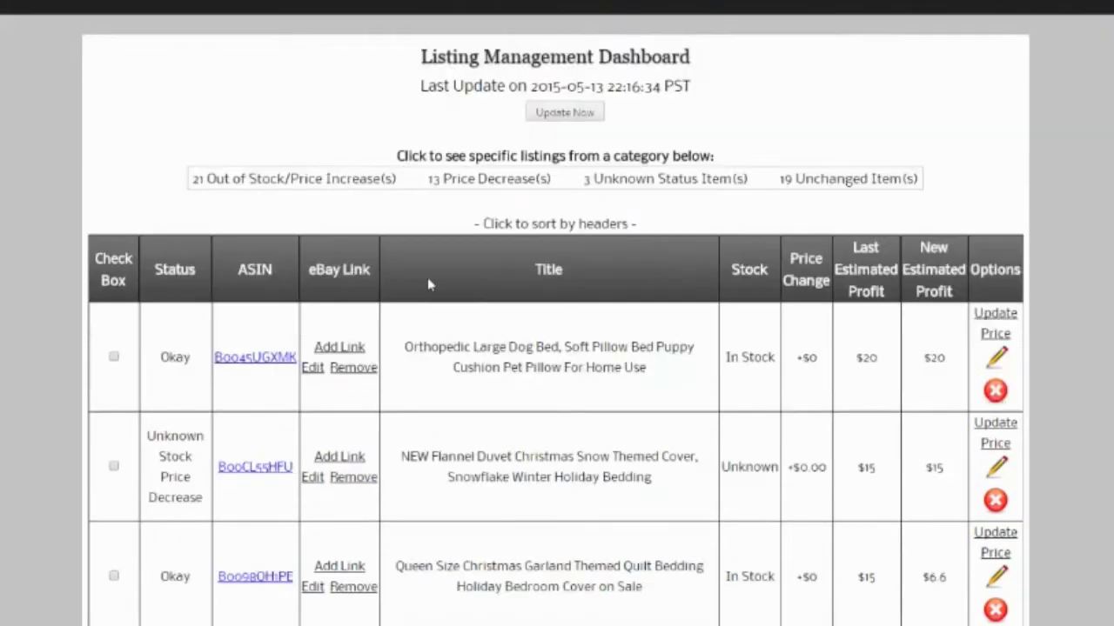
pyautogui.scroll(-12, 514, 291)
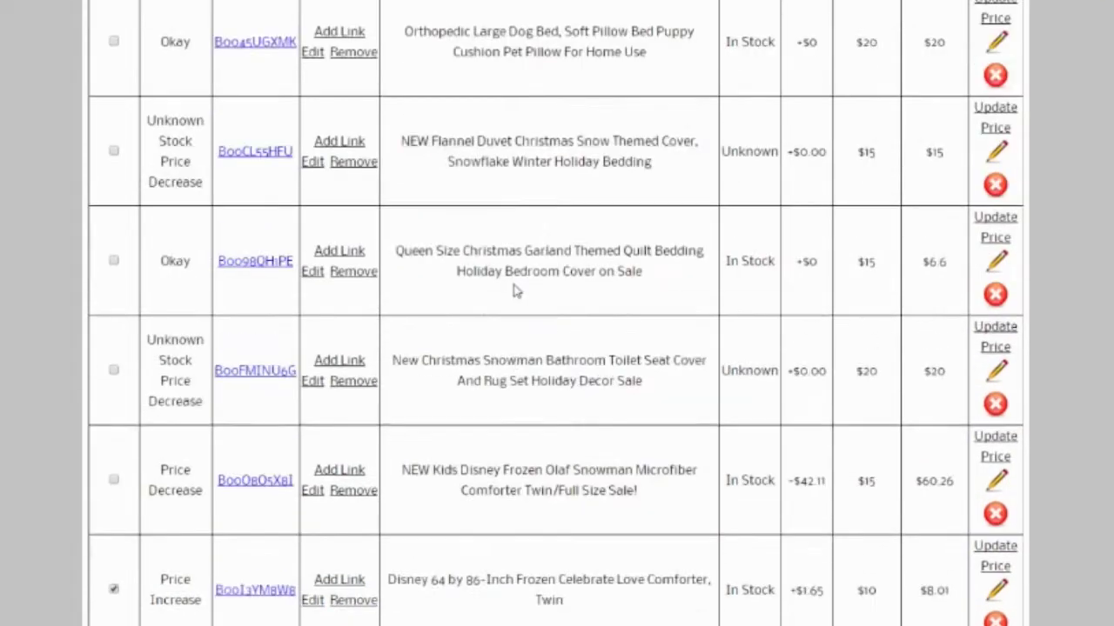
pyautogui.scroll(15, 513, 291)
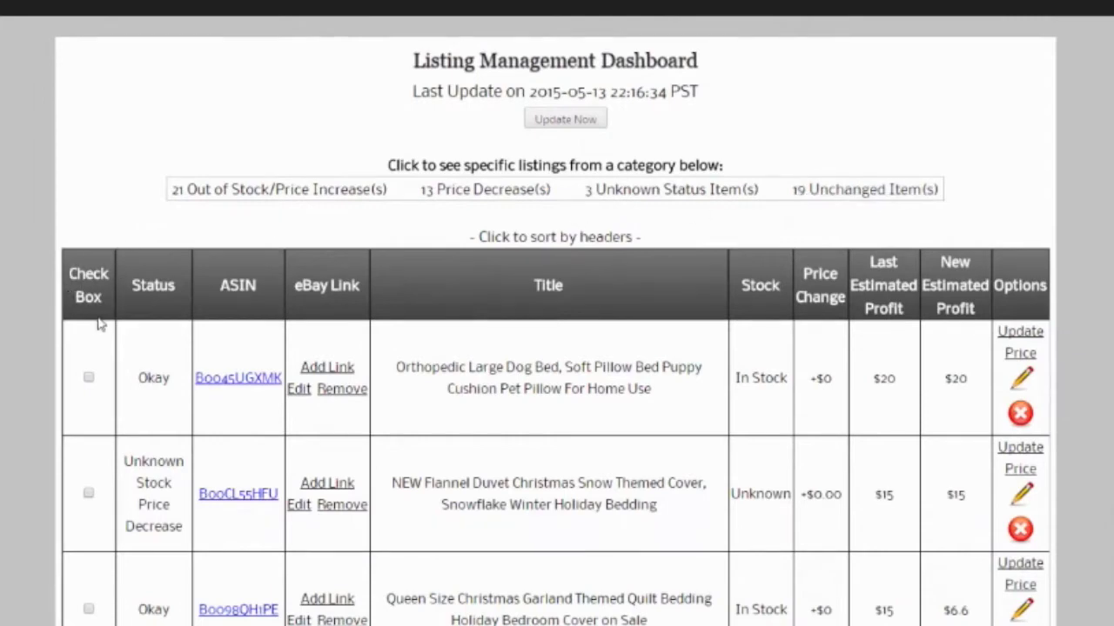
pyautogui.scroll(-1, 117, 244)
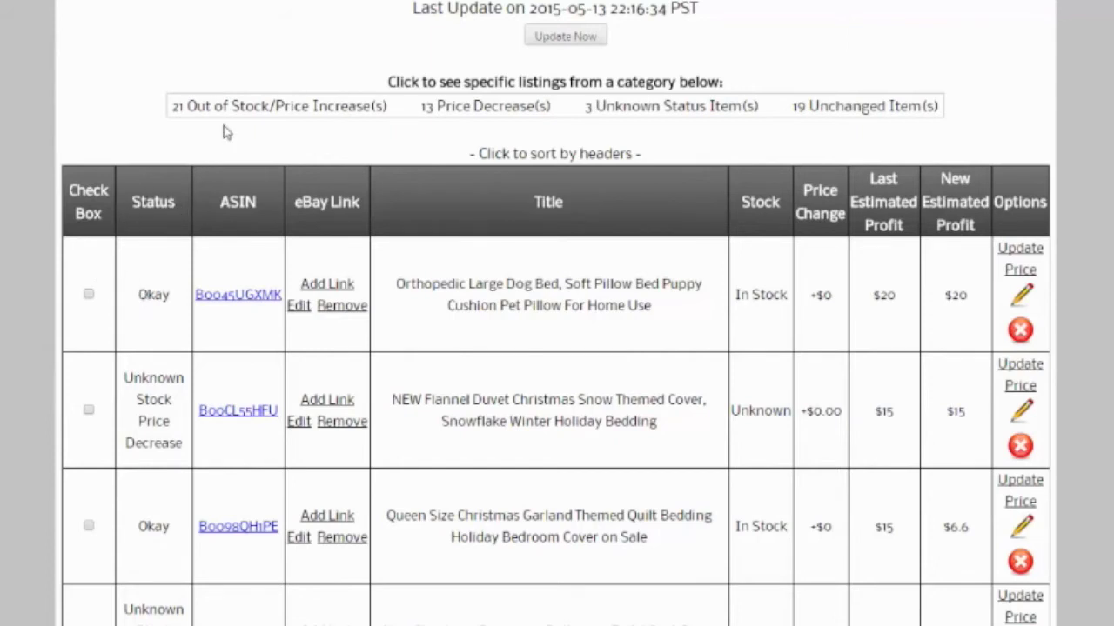
# Step: Compare the Status values of the listings, covering okay, unknown stock and price decrease entries
pyautogui.doubleClick(154, 296)
pyautogui.click(157, 302)
pyautogui.moveTo(135, 378); pyautogui.dragTo(183, 447)
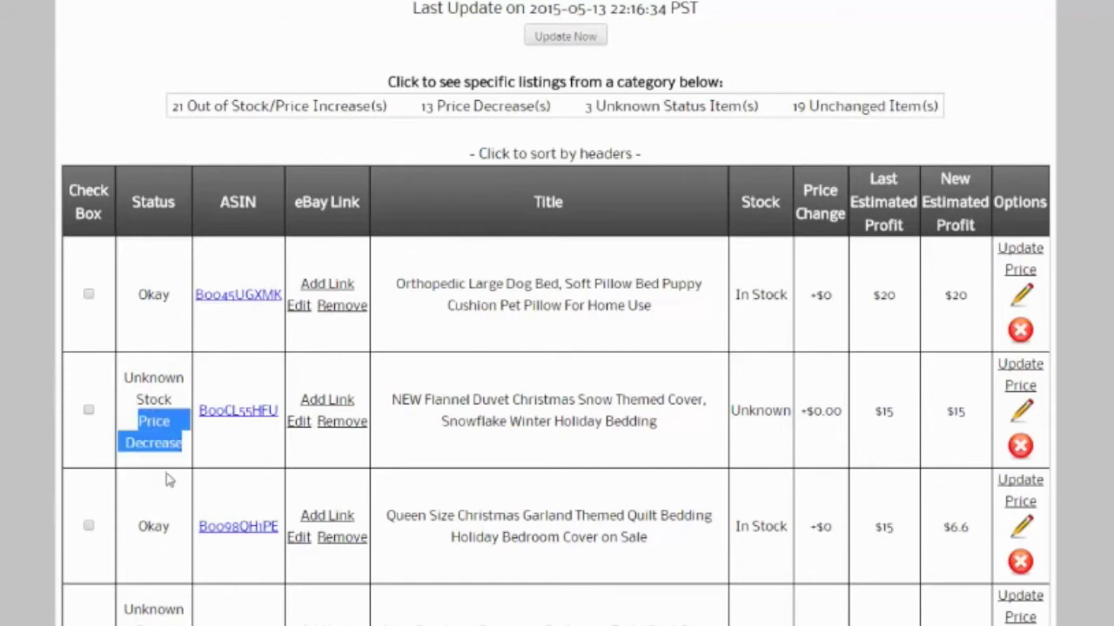
pyautogui.scroll(-2, 148, 540)
pyautogui.click(153, 383)
pyautogui.scroll(-1, 155, 383)
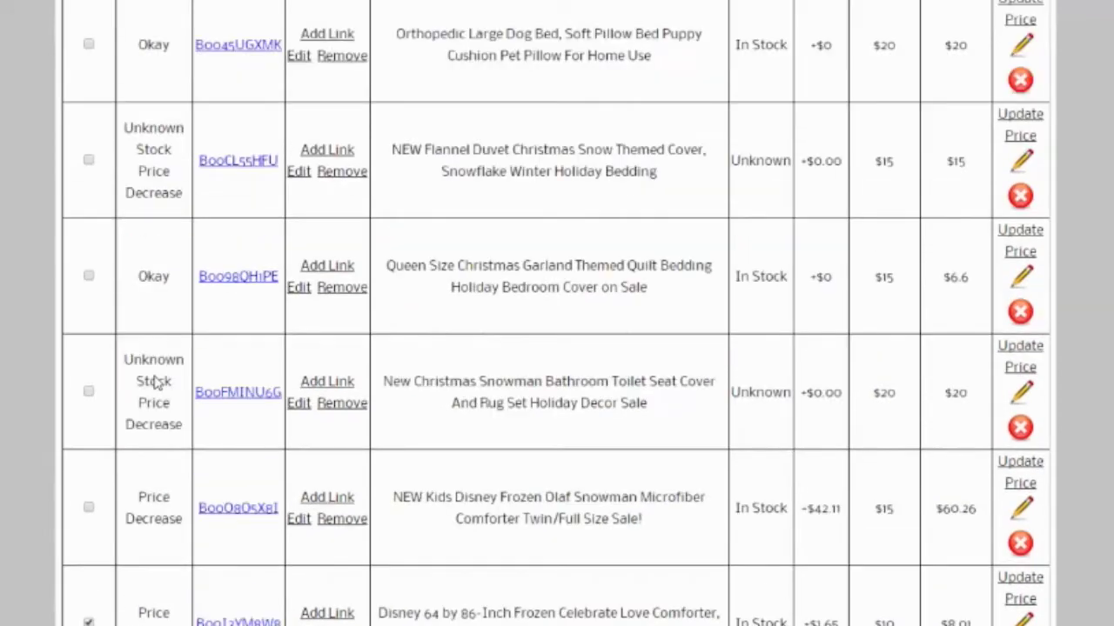
pyautogui.scroll(-1, 155, 383)
pyautogui.moveTo(140, 276); pyautogui.dragTo(174, 365)
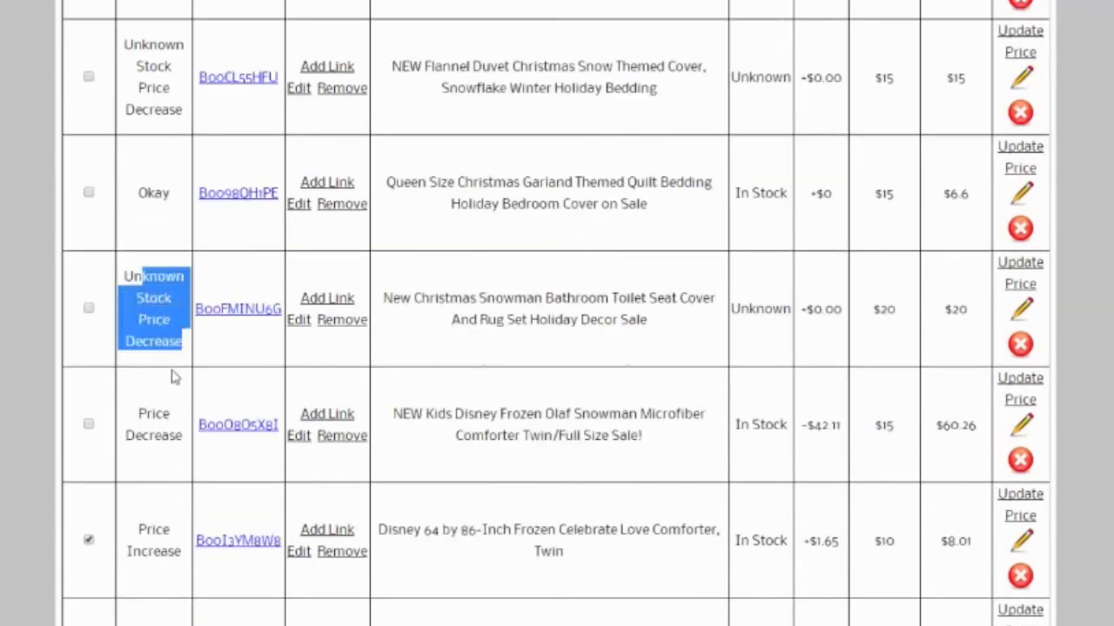
pyautogui.moveTo(139, 409); pyautogui.dragTo(183, 445)
pyautogui.click(178, 470)
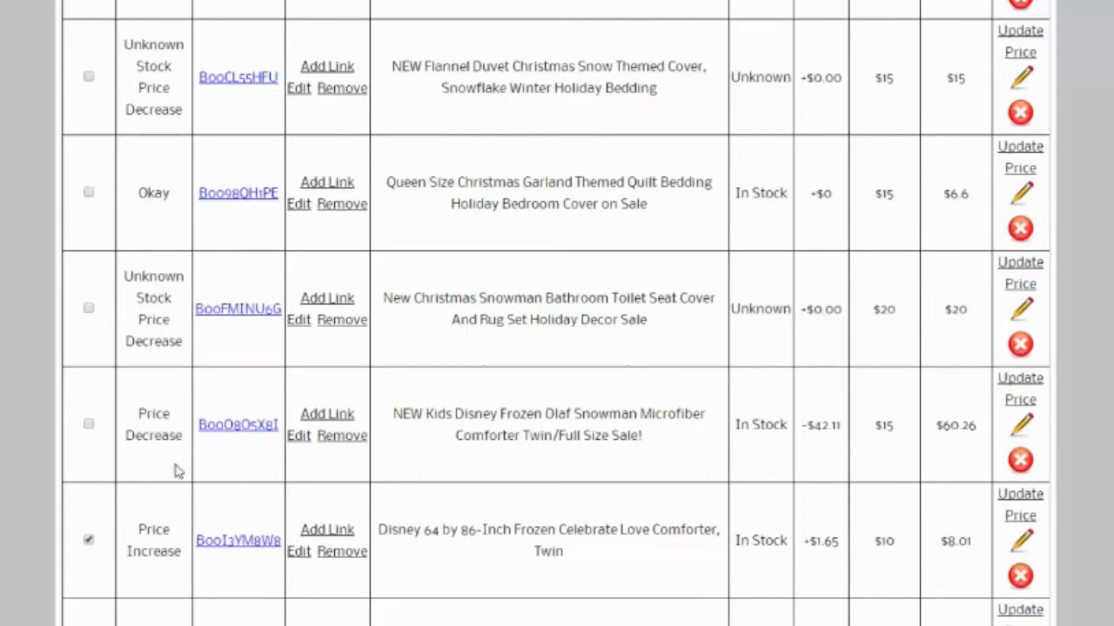
pyautogui.scroll(-1, 175, 470)
pyautogui.scroll(5, 174, 461)
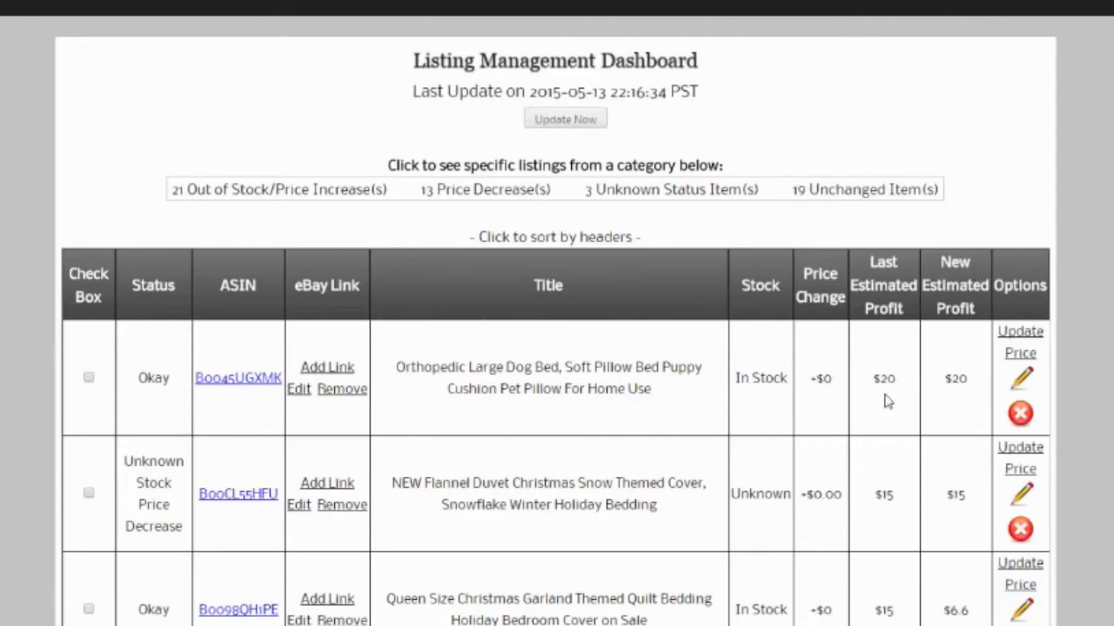
# Step: Examine the price change, last estimated profit and new estimated profit of the Disney Frozen Olaf comforter listing
pyautogui.moveTo(972, 383); pyautogui.dragTo(938, 382)
pyautogui.scroll(-3, 963, 376)
pyautogui.scroll(-3, 963, 368)
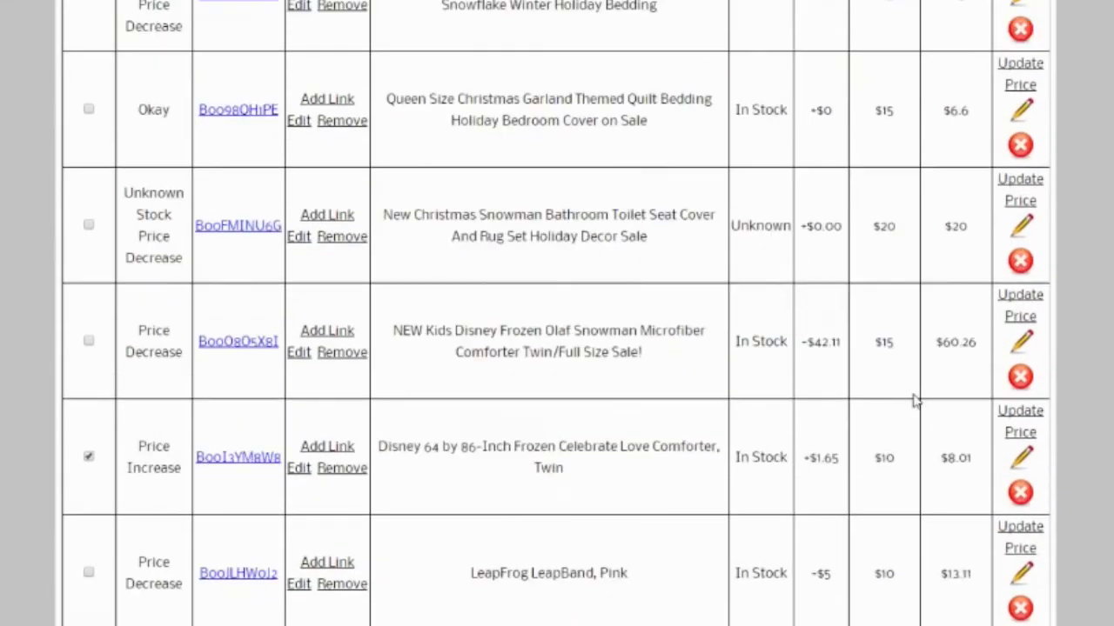
pyautogui.scroll(1, 913, 400)
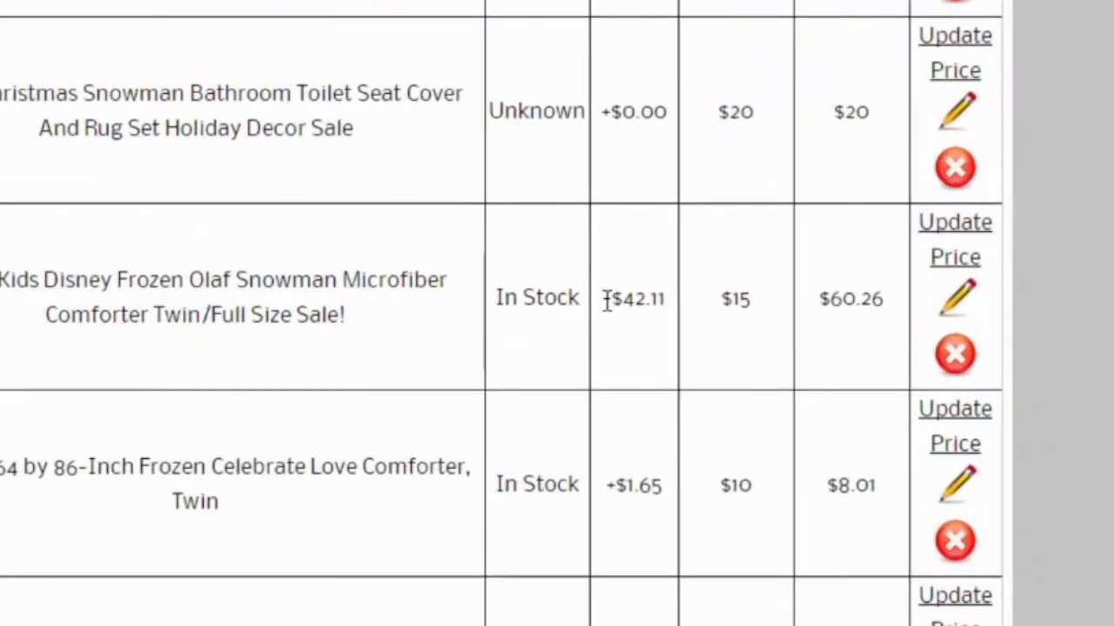
pyautogui.moveTo(607, 302); pyautogui.dragTo(664, 301)
pyautogui.click(645, 326)
pyautogui.moveTo(755, 300); pyautogui.dragTo(718, 301)
pyautogui.click(736, 320)
pyautogui.moveTo(822, 299); pyautogui.dragTo(890, 304)
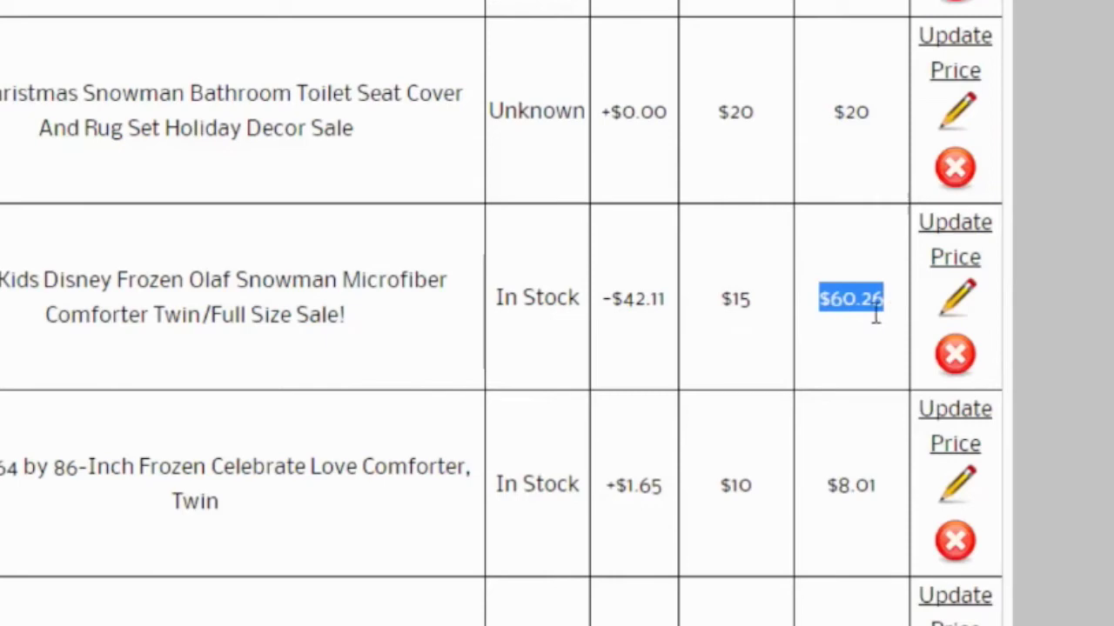
pyautogui.click(850, 305)
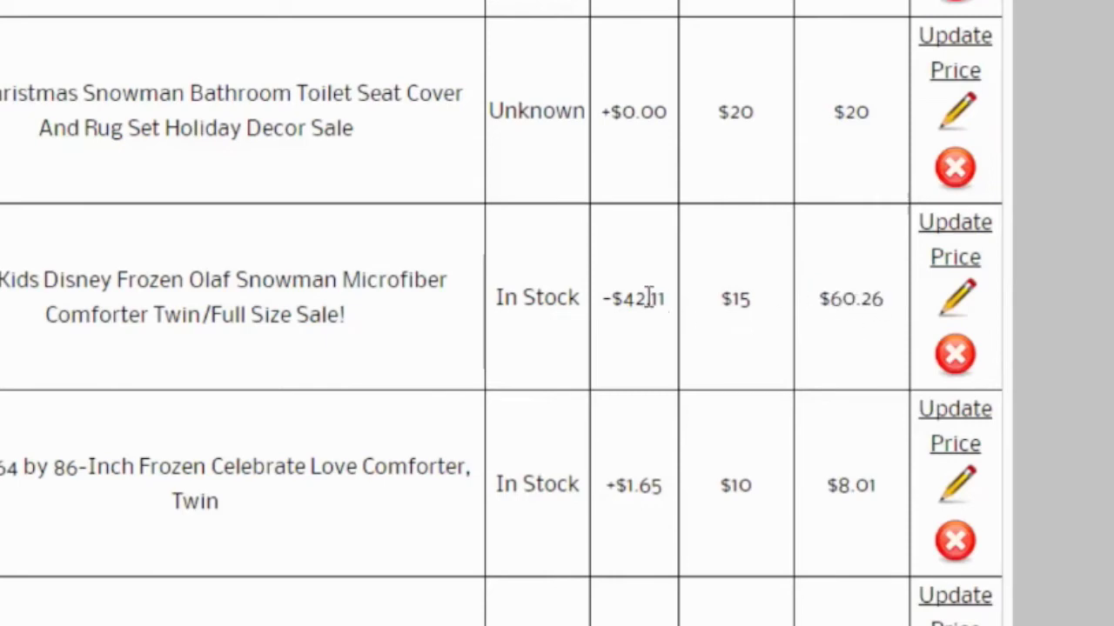
pyautogui.moveTo(673, 311); pyautogui.dragTo(599, 304)
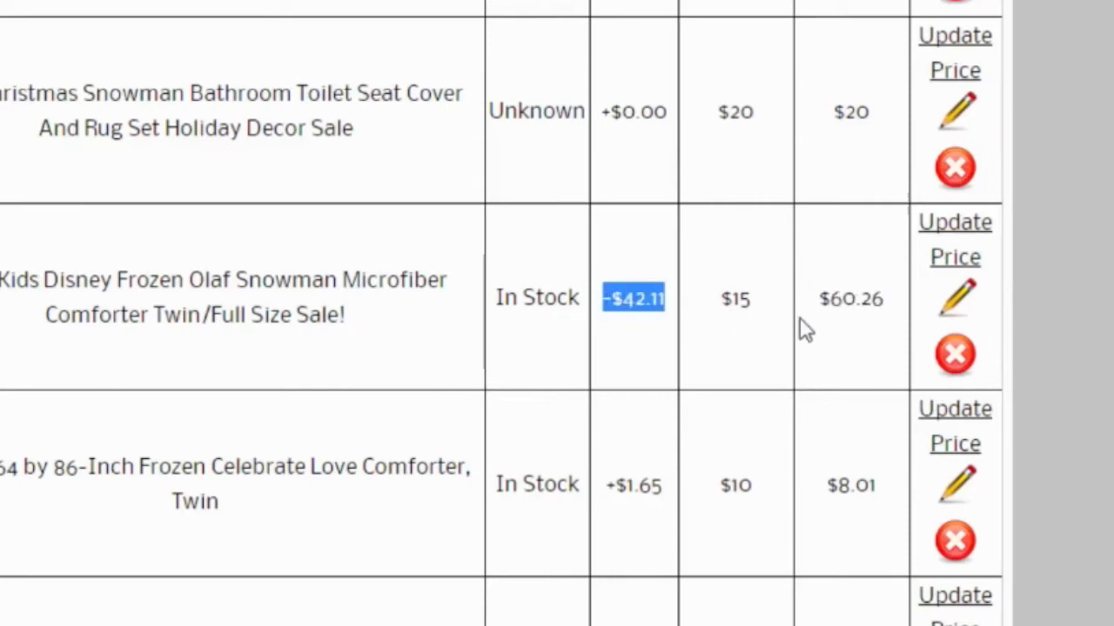
pyautogui.click(838, 301)
pyautogui.scroll(5, 801, 308)
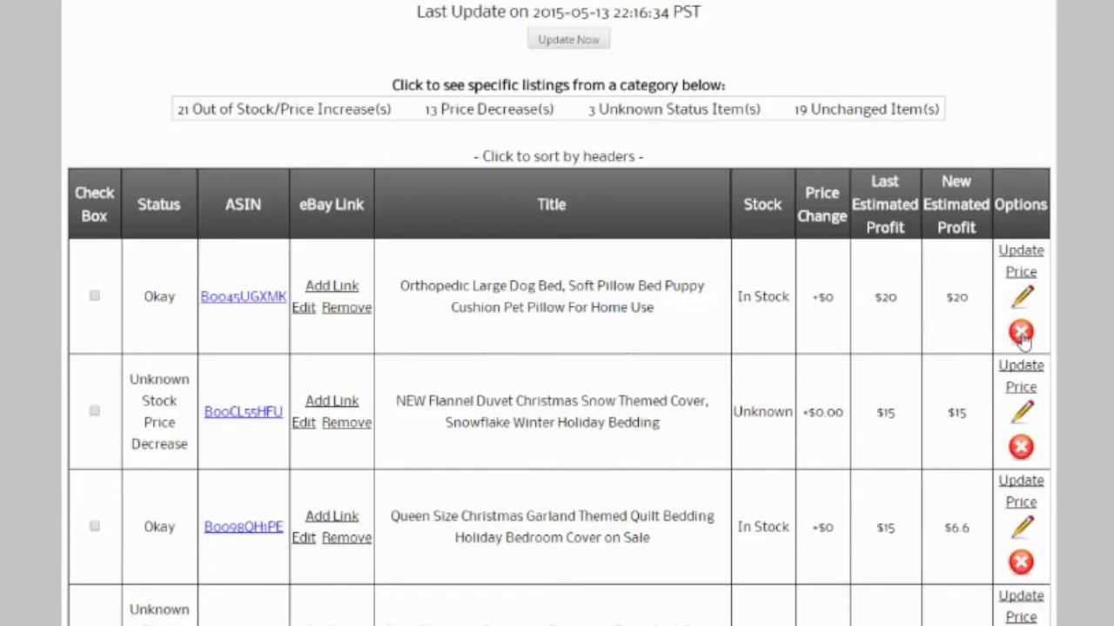
pyautogui.scroll(2, 1023, 340)
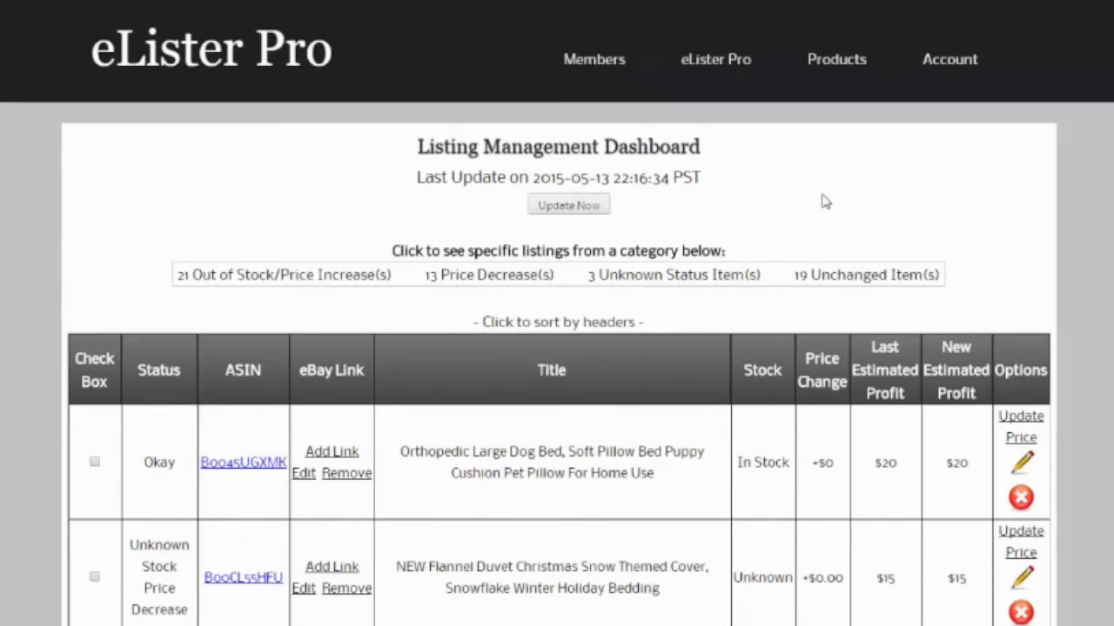
# Step: Continue watching the dashboard tutorial once the current video has ended
pyautogui.moveTo(575, 365)
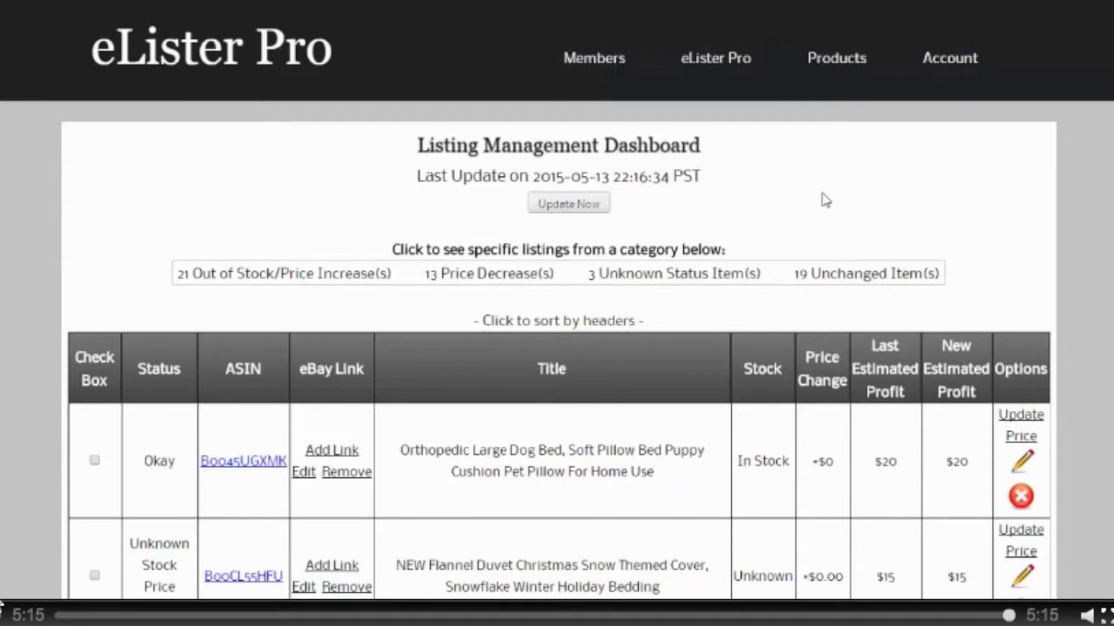
pyautogui.click(574, 366)
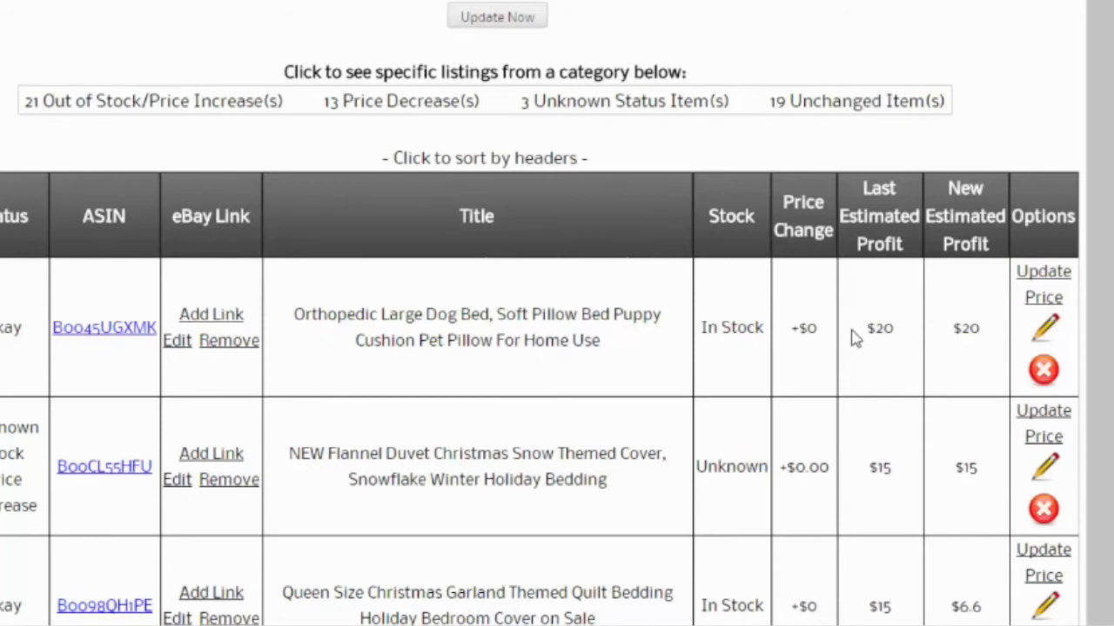
# Step: Examine the new estimated profit of the orthopedic large dog bed listing
pyautogui.moveTo(984, 339); pyautogui.dragTo(944, 331)
pyautogui.moveTo(979, 329); pyautogui.dragTo(950, 329)
pyautogui.click(973, 363)
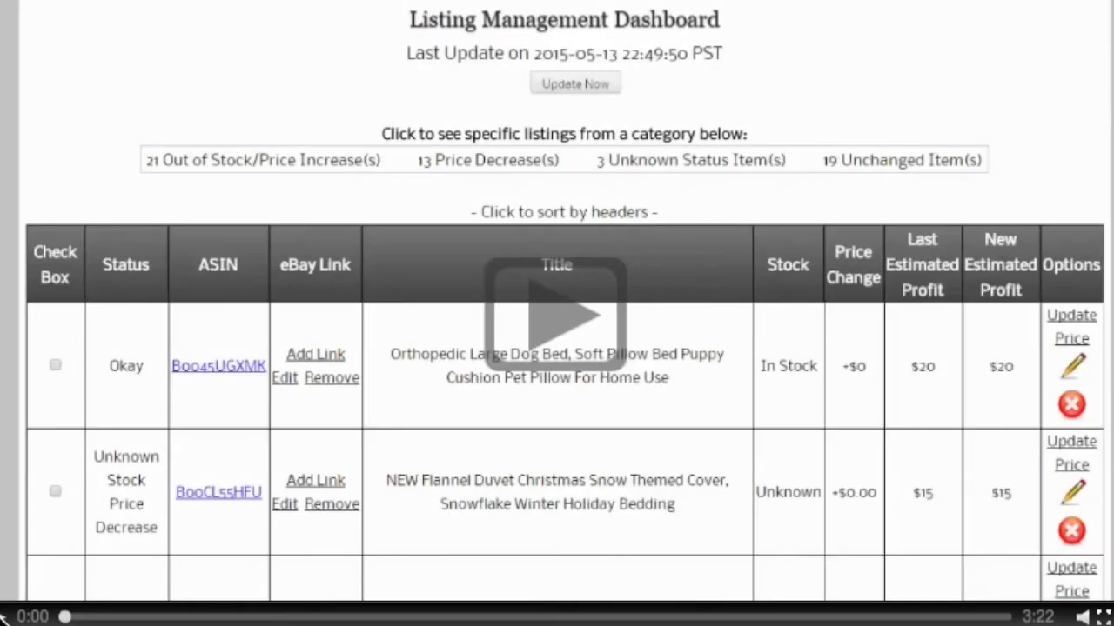
# Step: Play the next tutorial video and look over the listings with Price Increase status
pyautogui.click(7, 617)
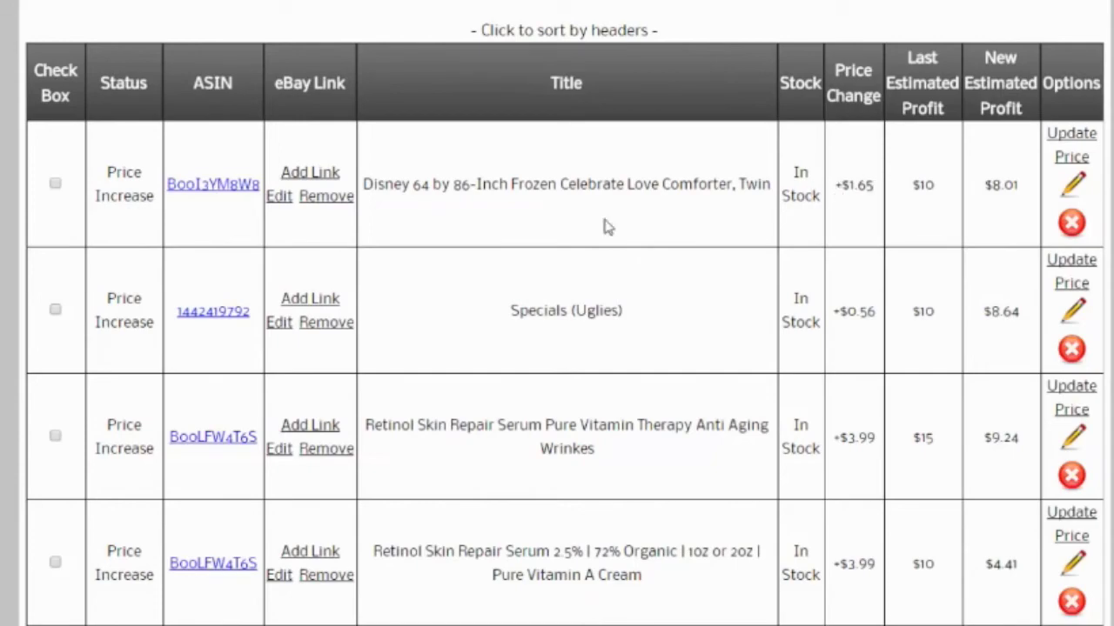
pyautogui.scroll(-10, 183, 236)
pyautogui.scroll(12, 184, 236)
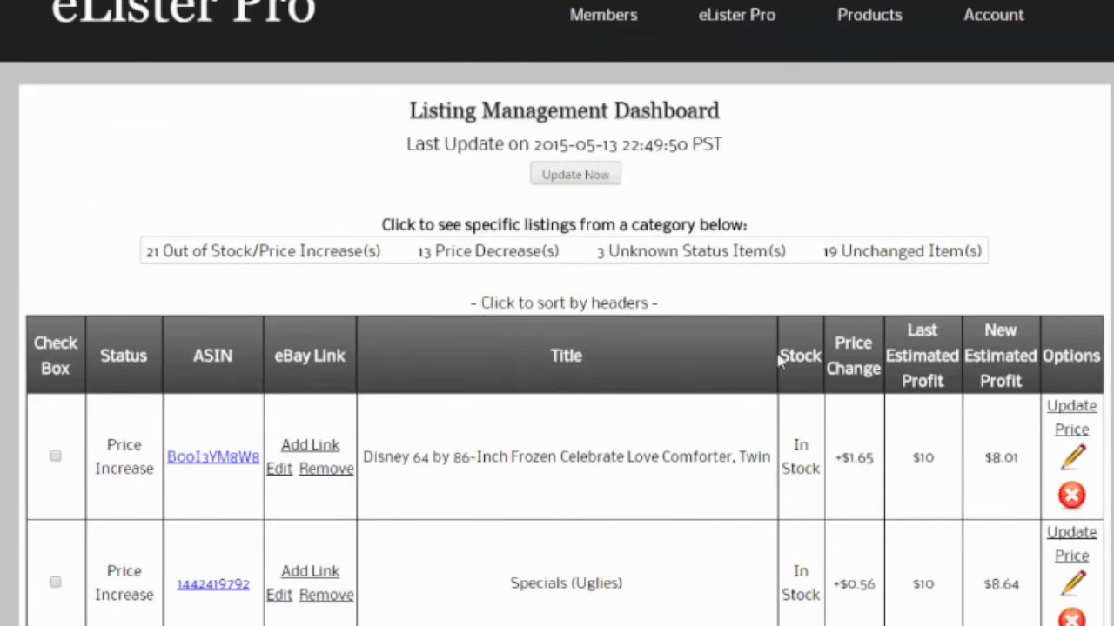
pyautogui.scroll(-1, 1002, 352)
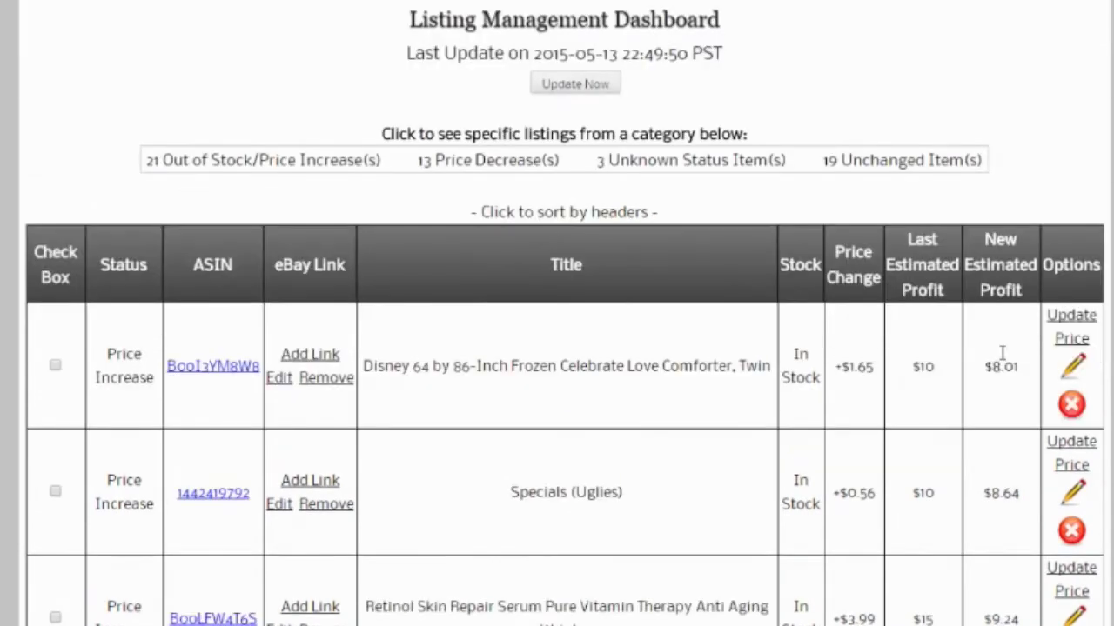
# Step: Sort the listings by new estimated profit, lowest first, and examine the Chezmoi comforter set's new estimated profit
pyautogui.click(1000, 283)
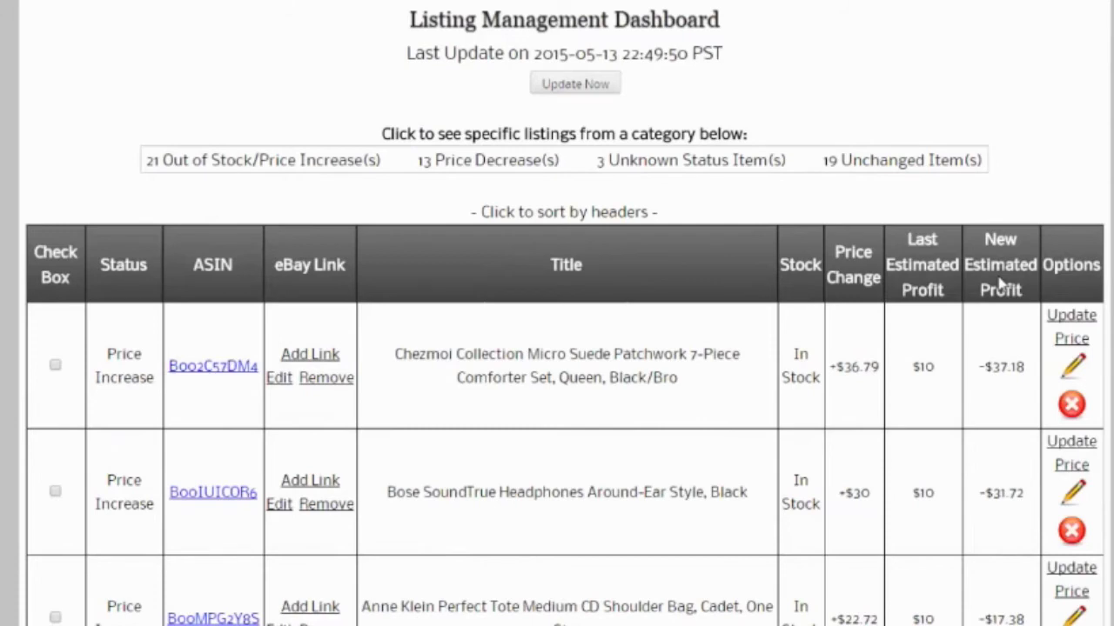
pyautogui.scroll(-1, 1001, 283)
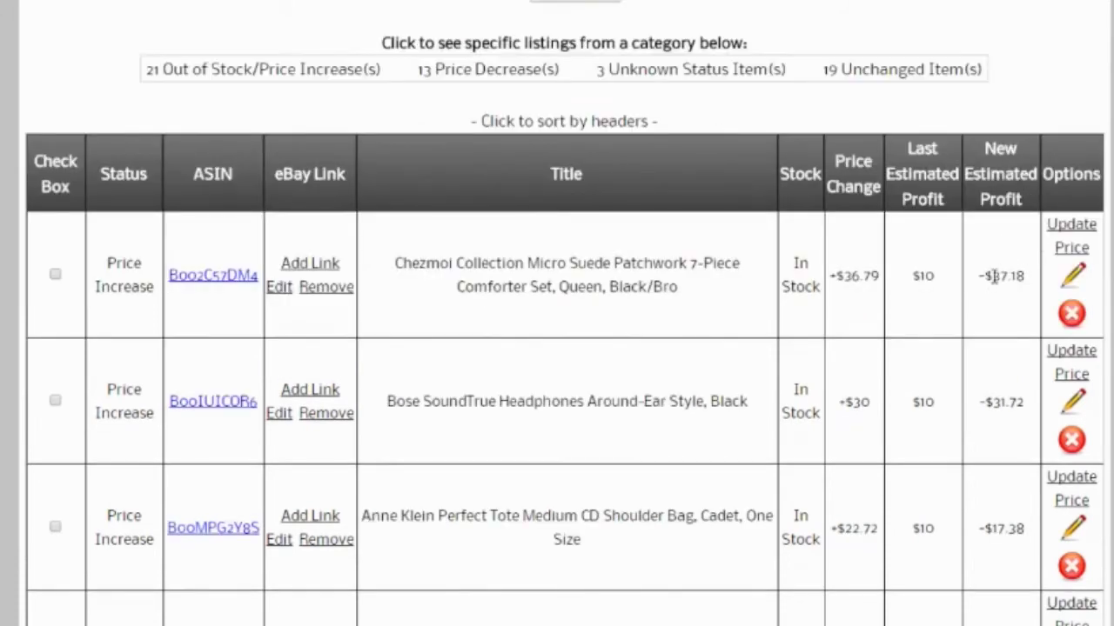
pyautogui.moveTo(984, 275); pyautogui.dragTo(1030, 275)
pyautogui.click(1028, 275)
# Step: Sort by new estimated profit, highest first, and compare the Cuisinart cookware set's price change with its last and new profit
pyautogui.click(1001, 182)
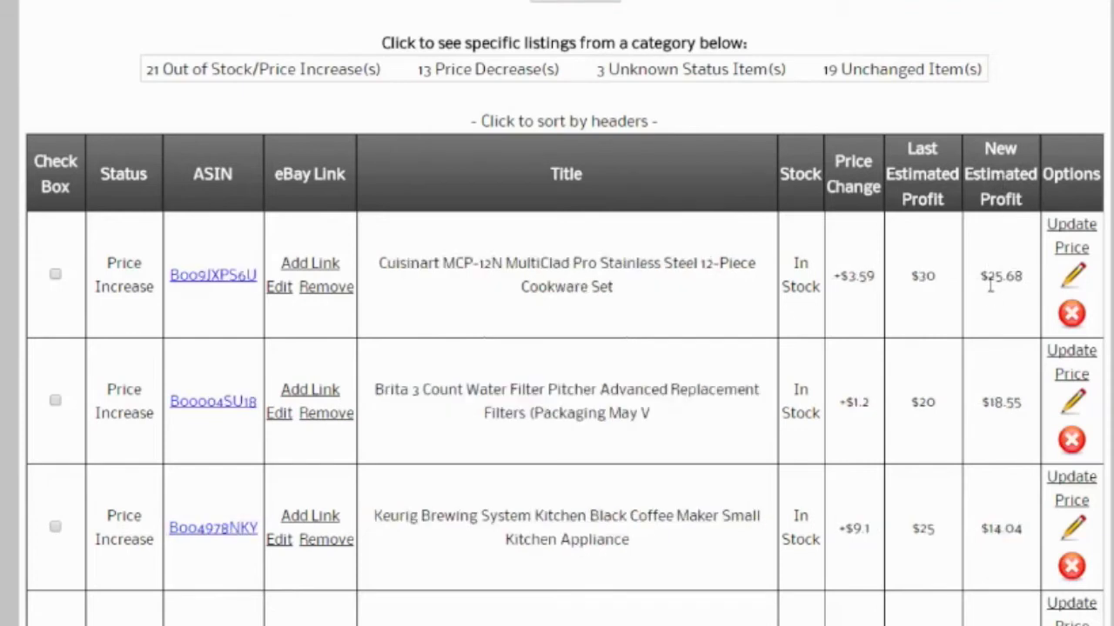
pyautogui.moveTo(987, 276); pyautogui.dragTo(1025, 276)
pyautogui.click(1003, 287)
pyautogui.moveTo(841, 277); pyautogui.dragTo(873, 278)
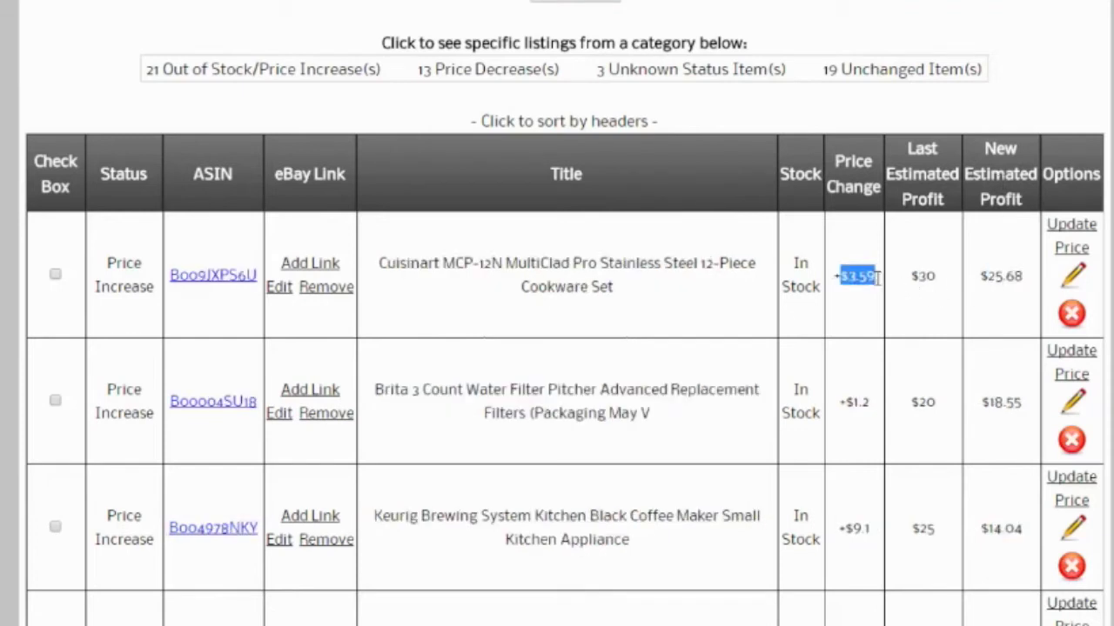
pyautogui.moveTo(912, 276); pyautogui.dragTo(1025, 278)
pyautogui.click(987, 279)
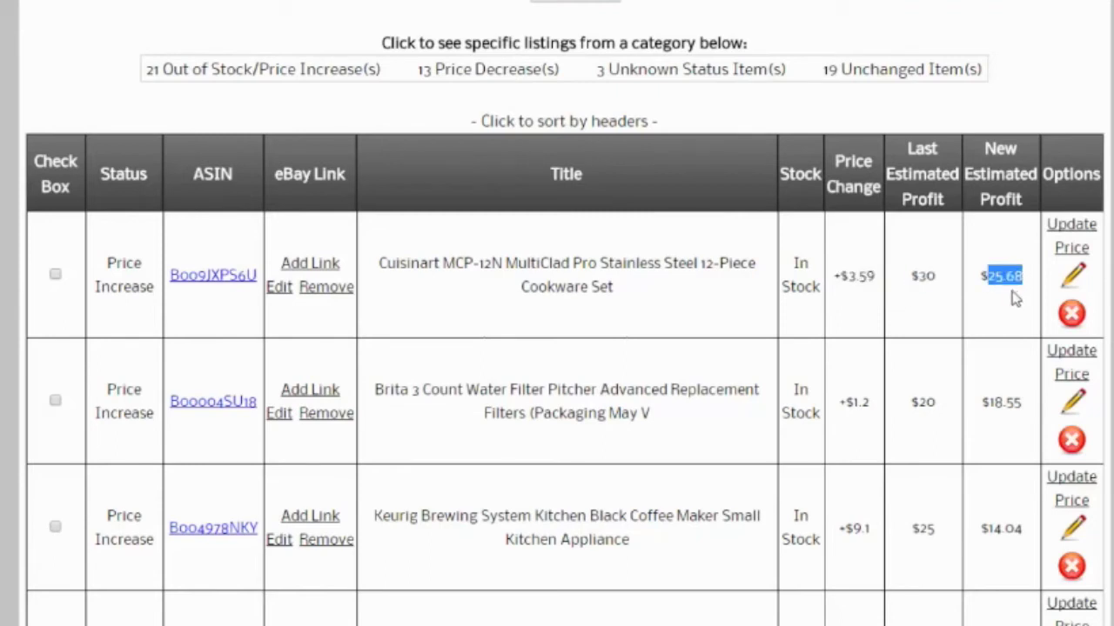
pyautogui.click(1015, 278)
# Step: Reverse the new estimated profit sort to lowest first and compare the Chezmoi comforter set's price change and profit figures
pyautogui.click(1006, 193)
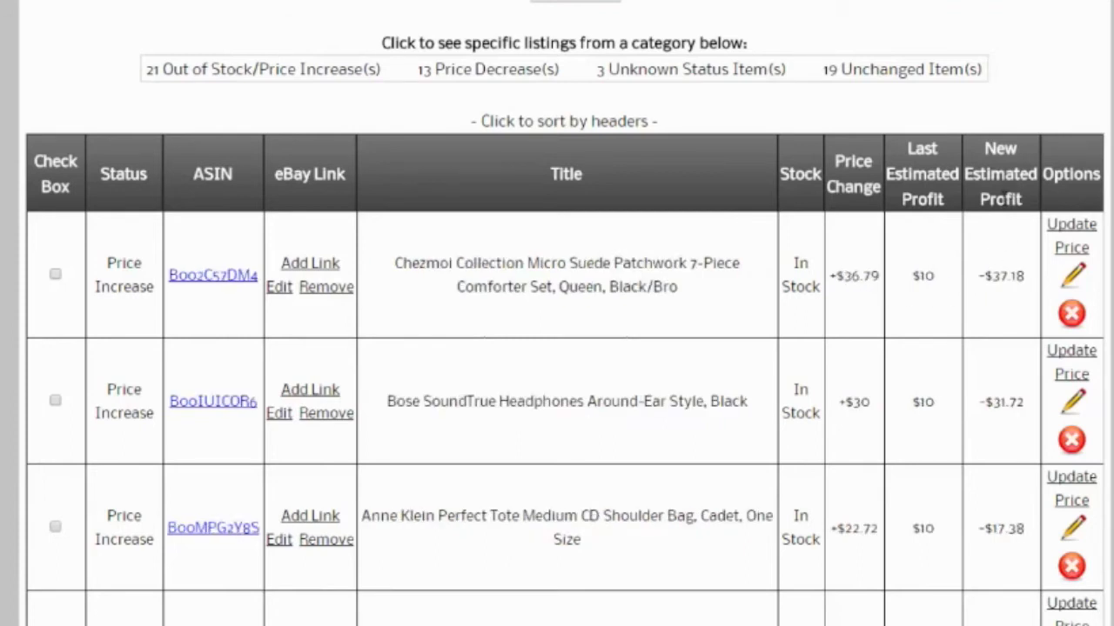
pyautogui.moveTo(1024, 277); pyautogui.dragTo(957, 285)
pyautogui.click(767, 283)
pyautogui.moveTo(910, 277); pyautogui.dragTo(940, 276)
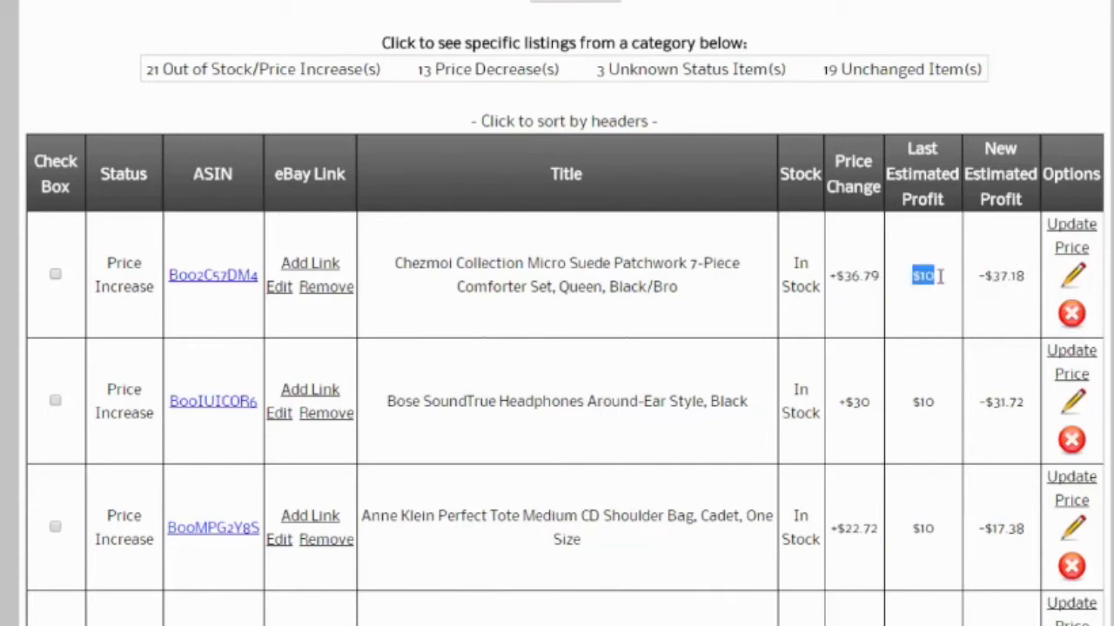
pyautogui.click(948, 289)
pyautogui.moveTo(840, 276); pyautogui.dragTo(881, 278)
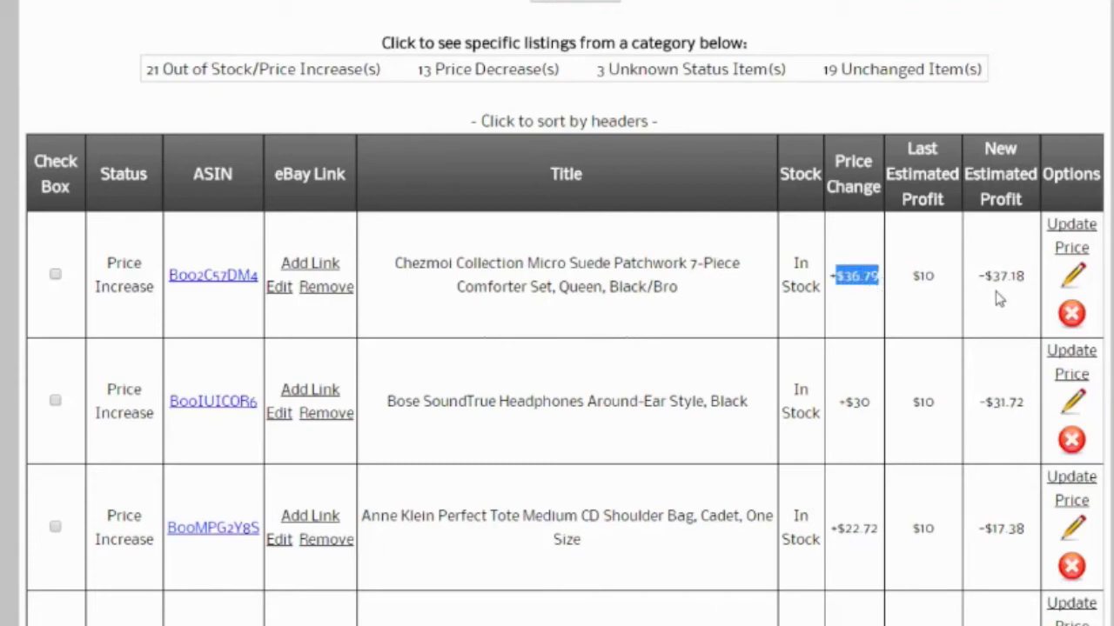
pyautogui.moveTo(989, 276); pyautogui.dragTo(1031, 280)
pyautogui.click(1028, 296)
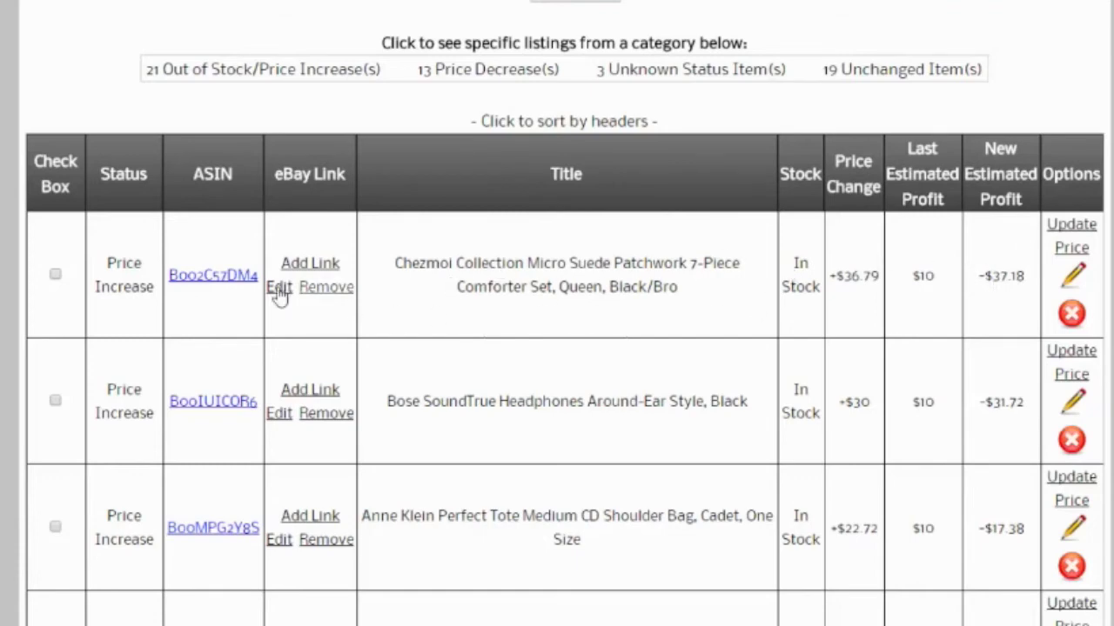
# Step: Update the Chezmoi comforter set's price, keeping the previously entered $10 profit, and acknowledge the recommended listing price
pyautogui.click(1074, 236)
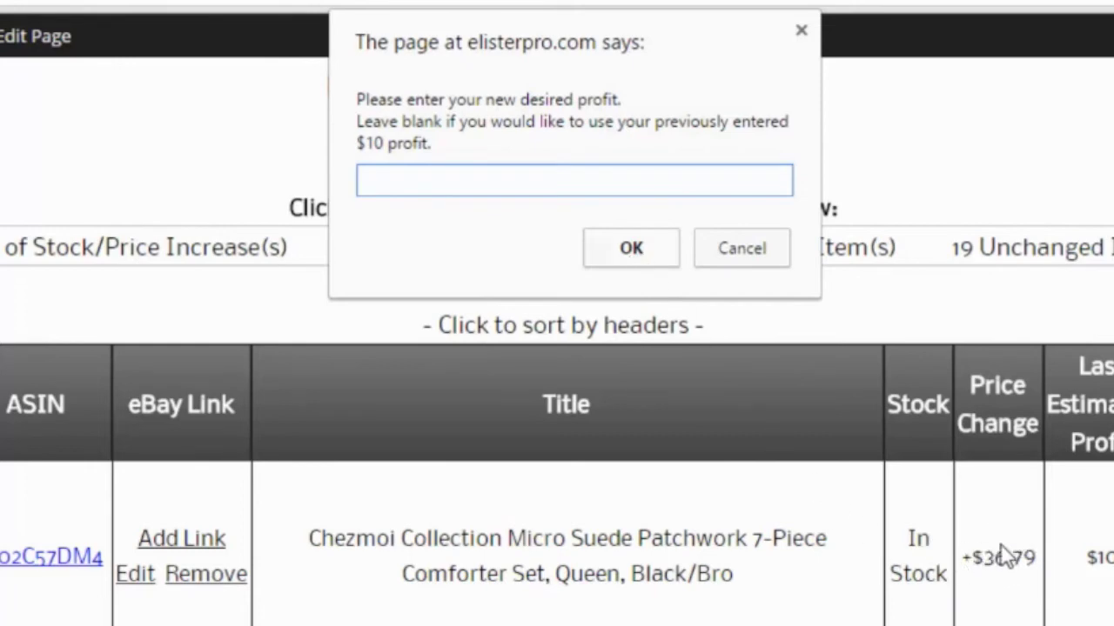
pyautogui.click(632, 248)
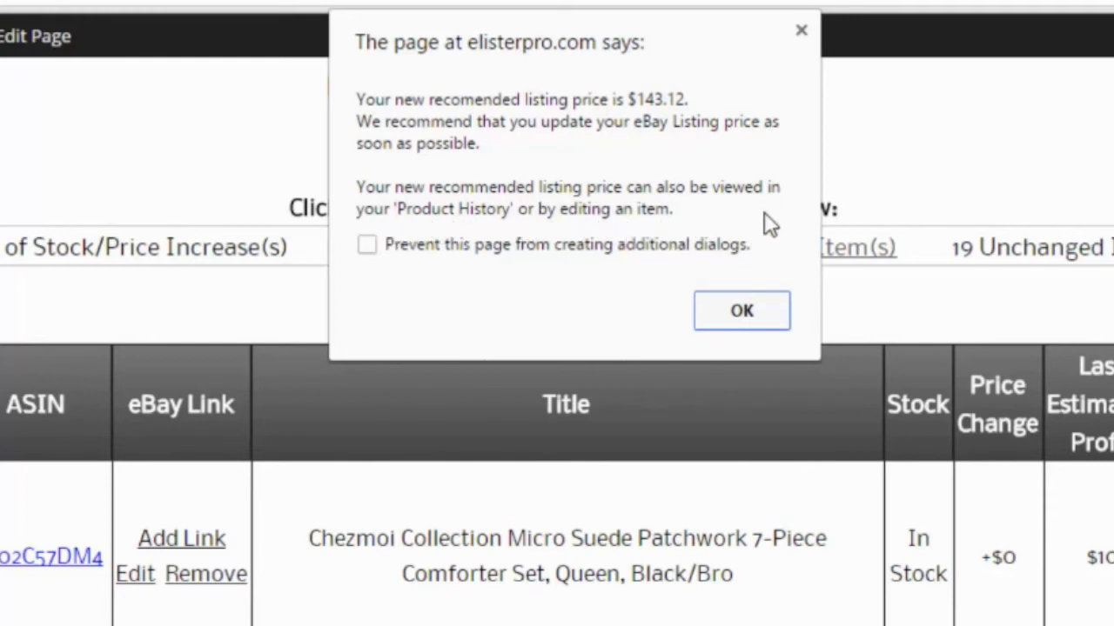
pyautogui.click(762, 317)
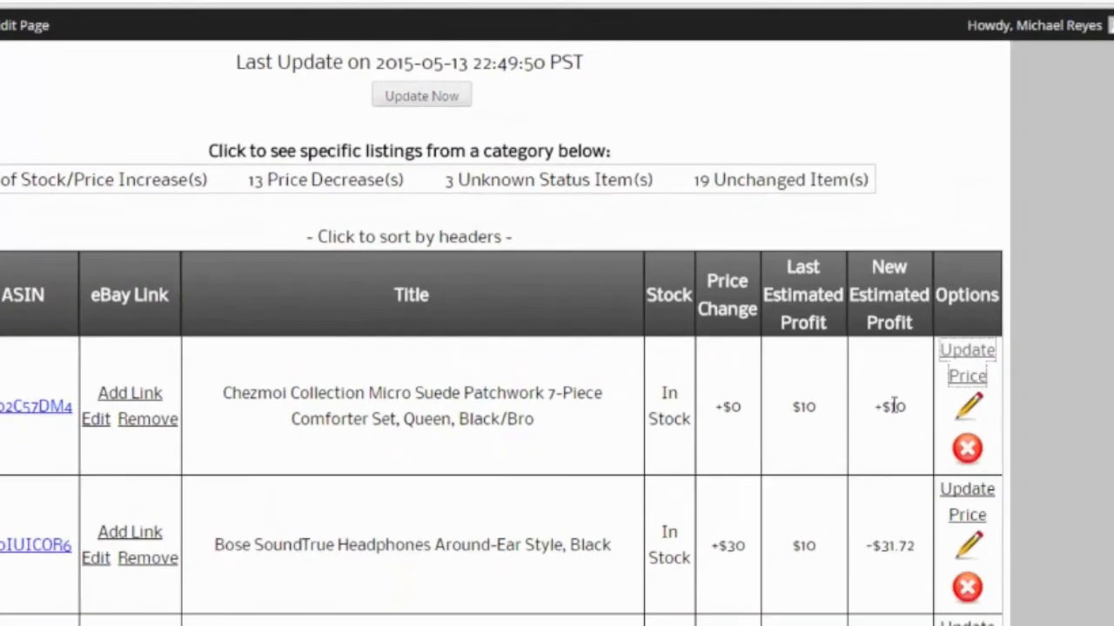
# Step: Check the last and new estimated profit of the updated Chezmoi comforter set listing
pyautogui.moveTo(905, 410); pyautogui.dragTo(871, 414)
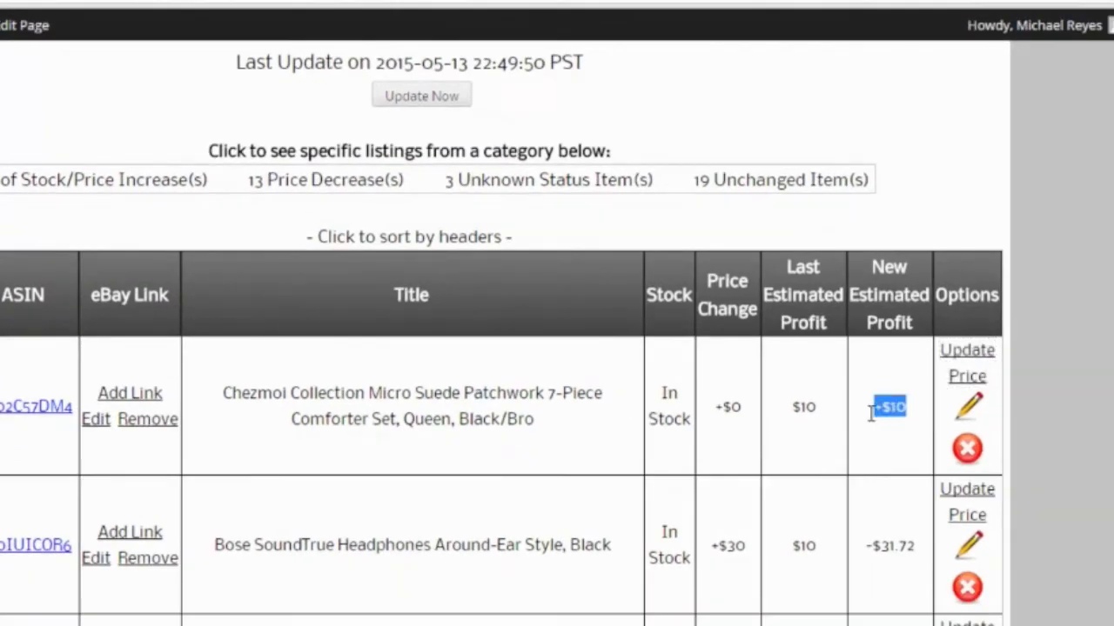
pyautogui.moveTo(315, 394); pyautogui.dragTo(545, 435)
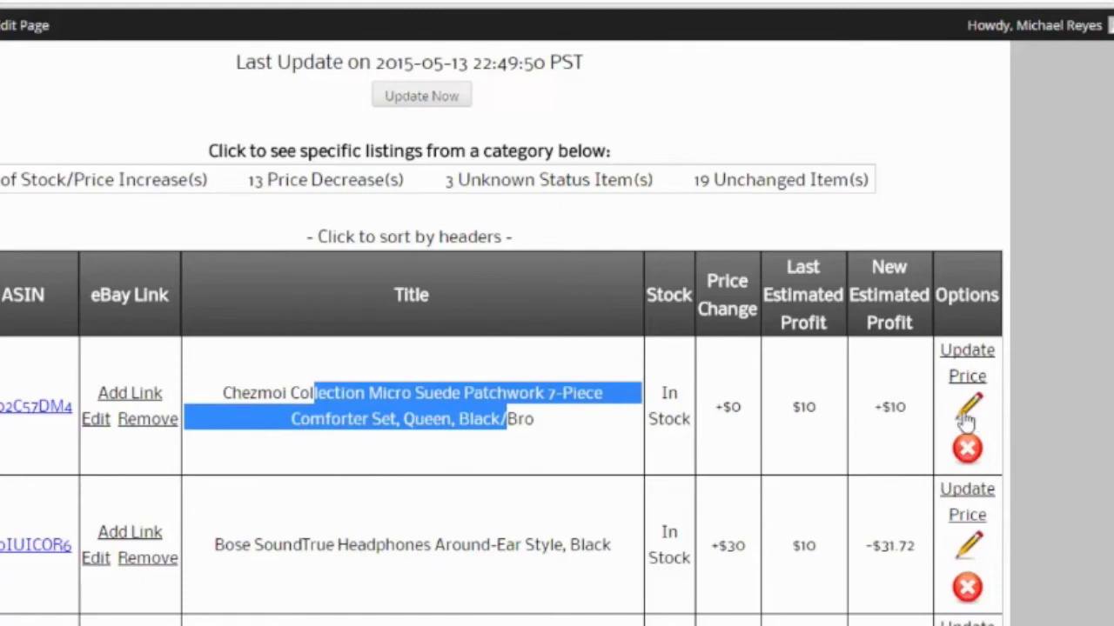
pyautogui.click(595, 416)
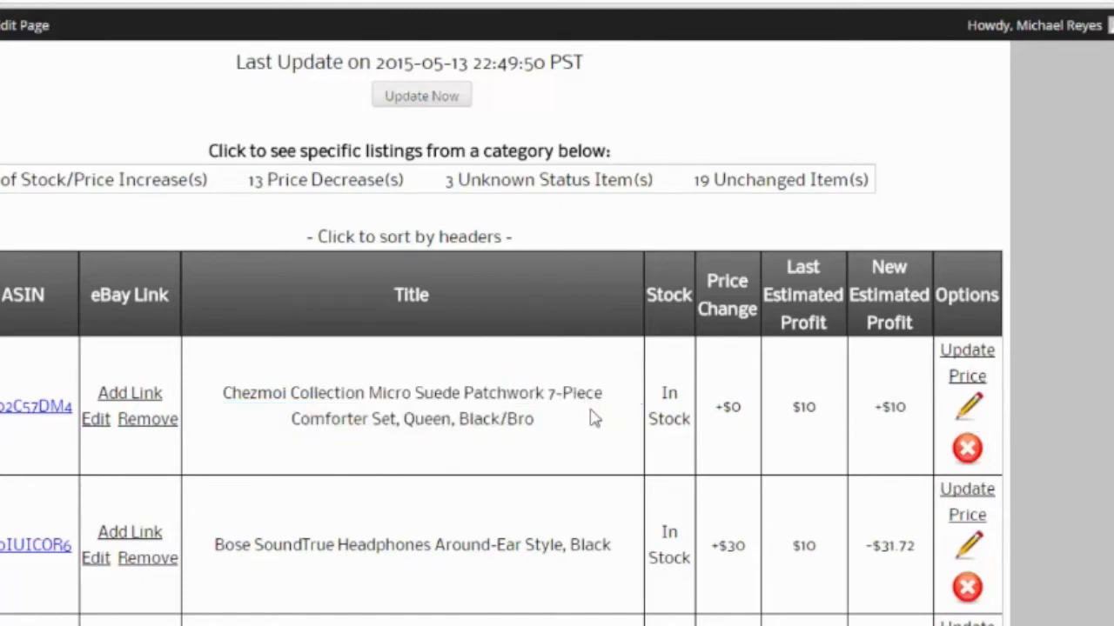
pyautogui.doubleClick(805, 408)
pyautogui.click(872, 416)
# Step: Examine the price change, last estimated profit and new estimated profit of the Bose SoundTrue headphones listing
pyautogui.moveTo(235, 545); pyautogui.dragTo(623, 550)
pyautogui.click(623, 557)
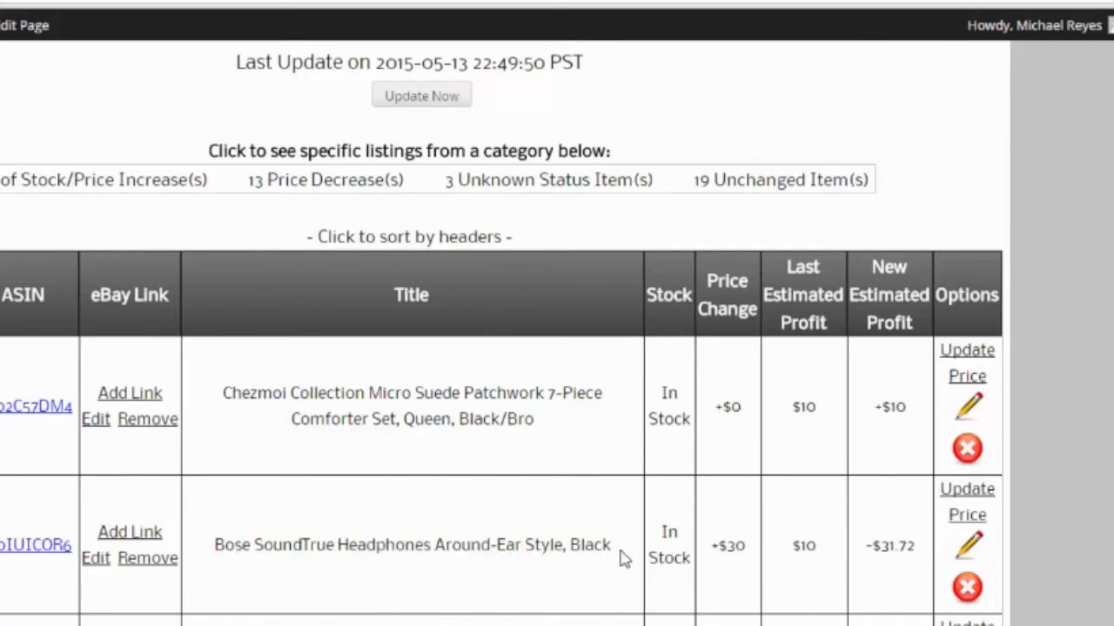
pyautogui.moveTo(718, 548); pyautogui.dragTo(927, 548)
pyautogui.click(824, 548)
pyautogui.click(905, 555)
# Step: Update the Bose SoundTrue headphones' price with a new desired profit of $40 and check the listing's new estimated profit
pyautogui.click(972, 498)
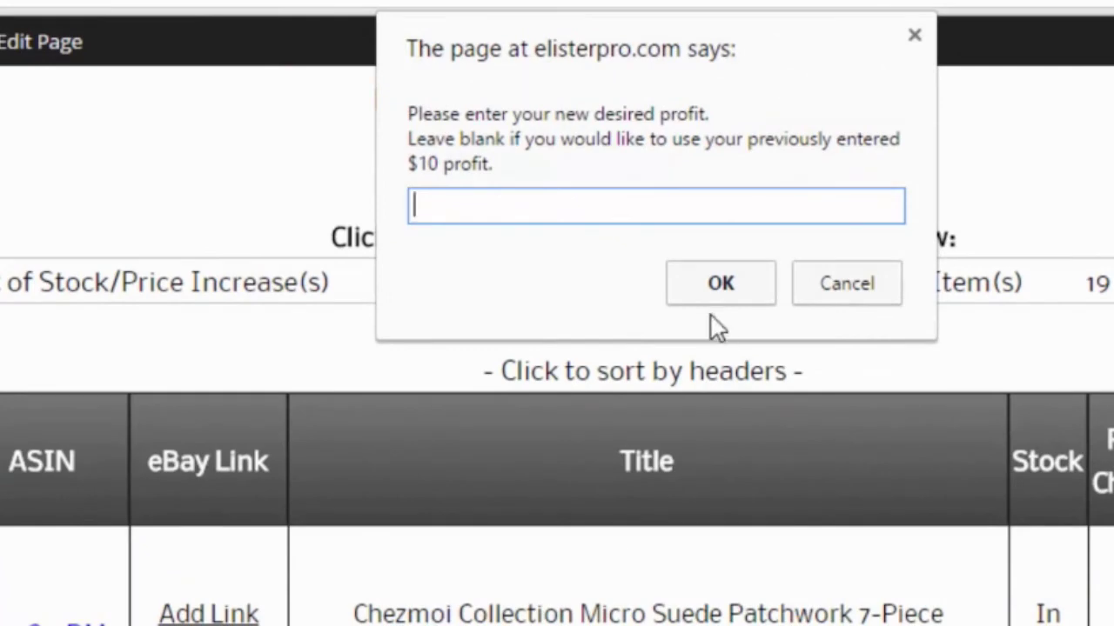
pyautogui.write('25')
pyautogui.press('BackSpace')
pyautogui.press('BackSpace')
pyautogui.write('4')
pyautogui.doubleClick(415, 206)
pyautogui.click(475, 206)
pyautogui.write('.0')
pyautogui.press('BackSpace')
pyautogui.press('BackSpace')
pyautogui.press('BackSpace')
pyautogui.moveTo(505, 213); pyautogui.dragTo(380, 207)
pyautogui.click(488, 210)
pyautogui.click(722, 294)
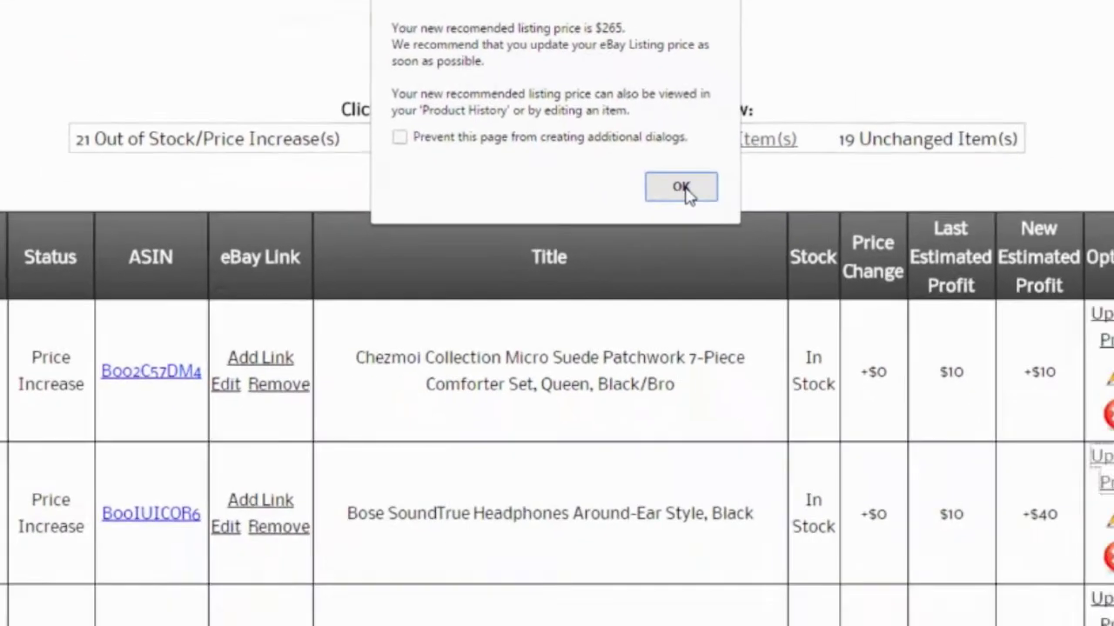
pyautogui.click(856, 348)
pyautogui.moveTo(1001, 470); pyautogui.dragTo(966, 467)
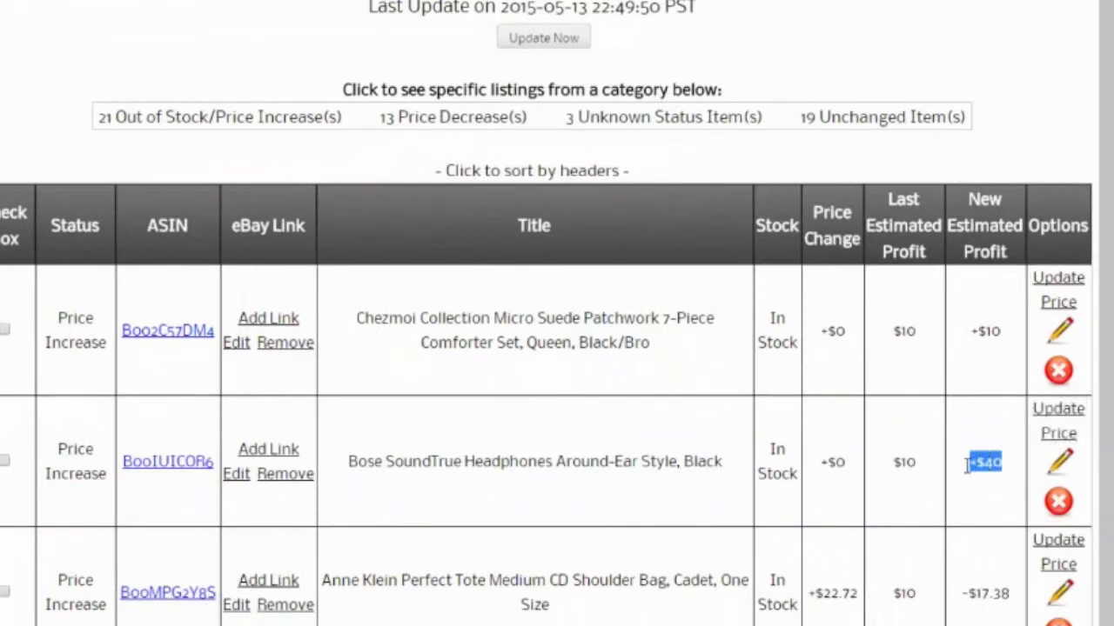
pyautogui.click(968, 472)
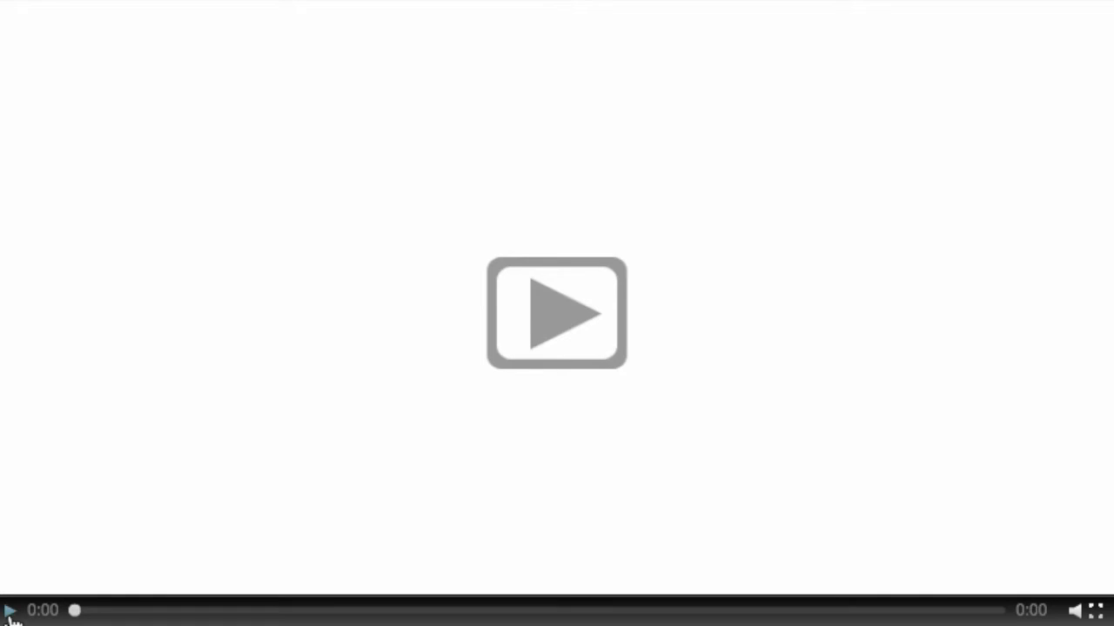
# Step: Play the next tutorial video and search eBay for "toys"
pyautogui.click(9, 611)
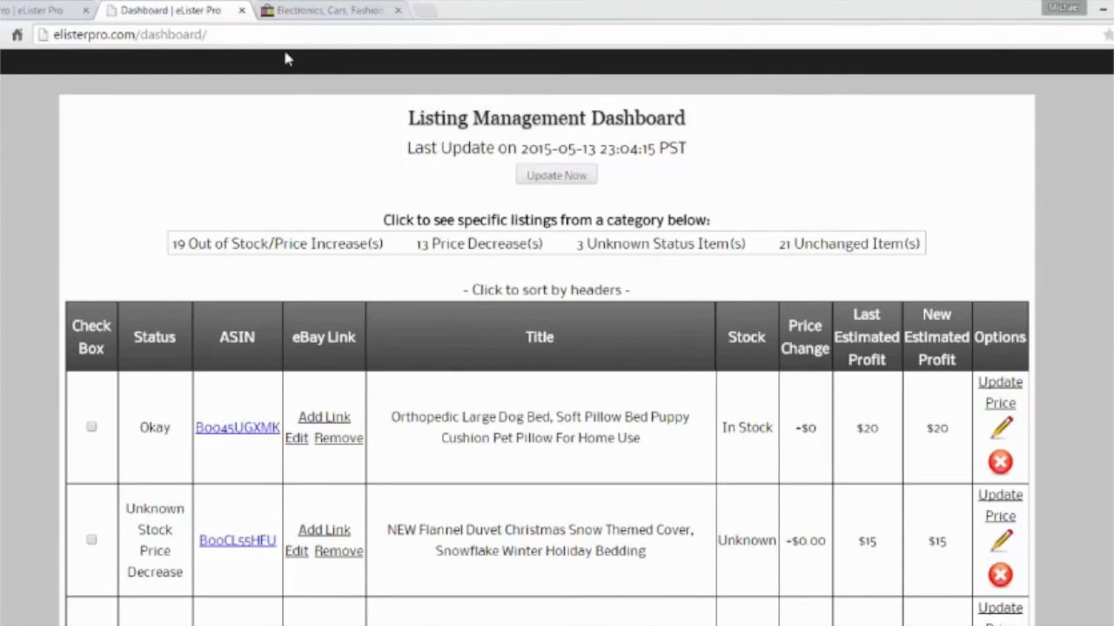
pyautogui.click(320, 14)
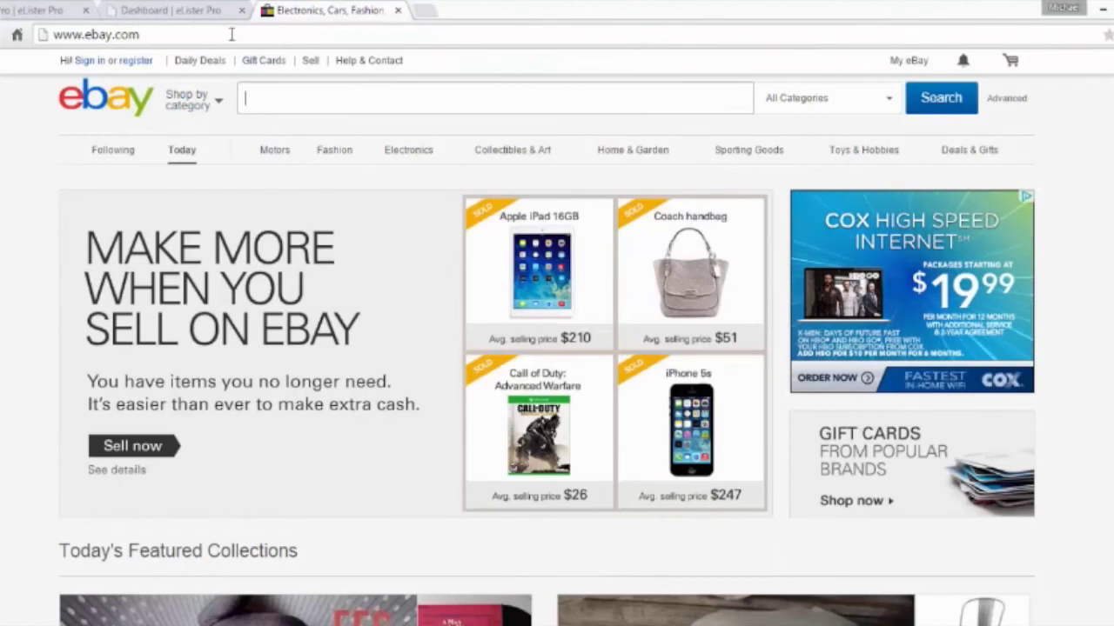
pyautogui.click(304, 95)
pyautogui.write('to')
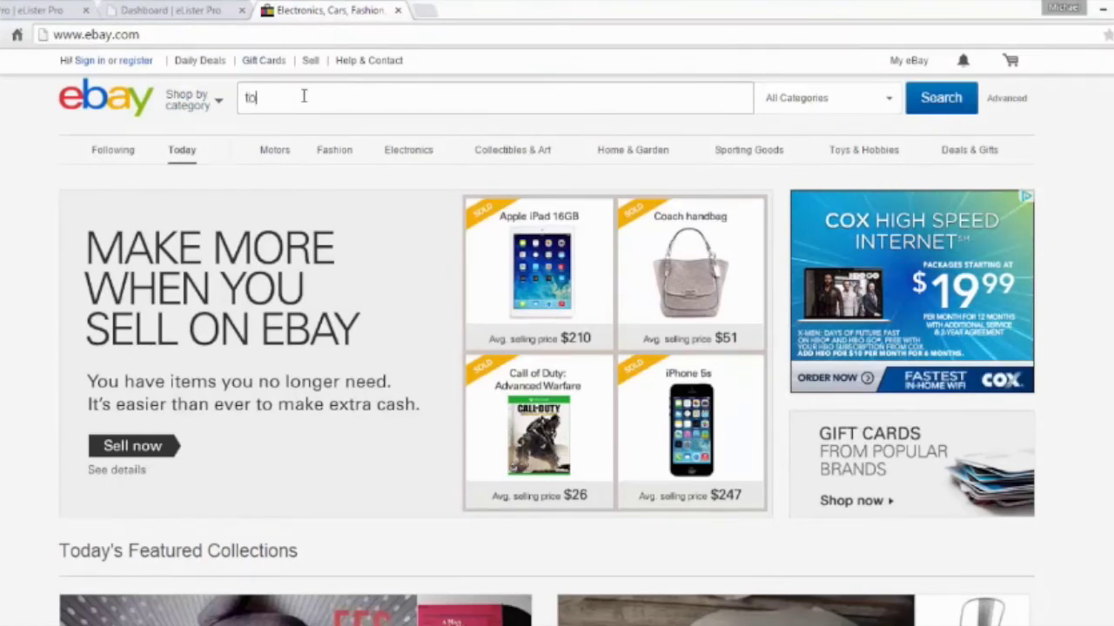
pyautogui.write('ys')
pyautogui.press('Return')
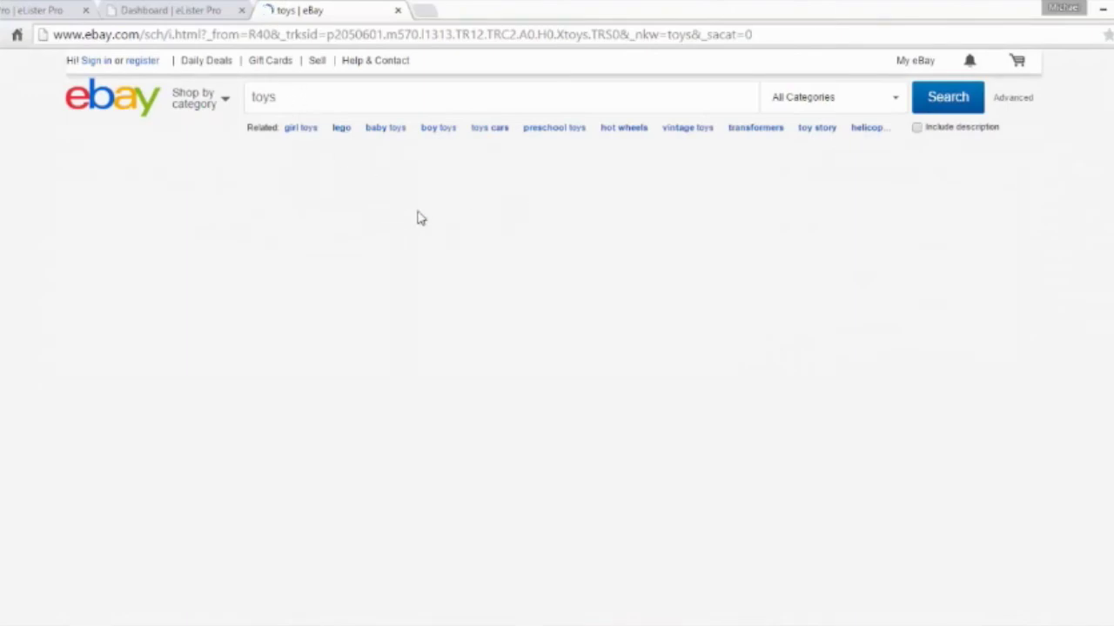
# Step: Open the two-piece Star Wars Darth Vader & Stormtrooper figure listing and copy its web address
pyautogui.scroll(-1, 453, 242)
pyautogui.scroll(-6, 453, 242)
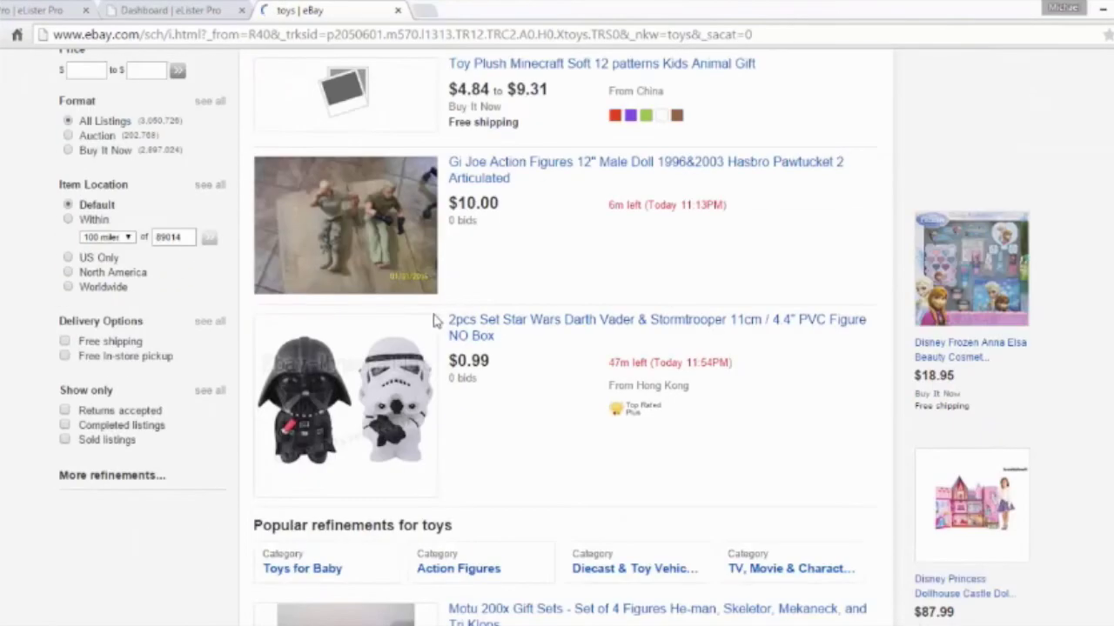
pyautogui.click(386, 332)
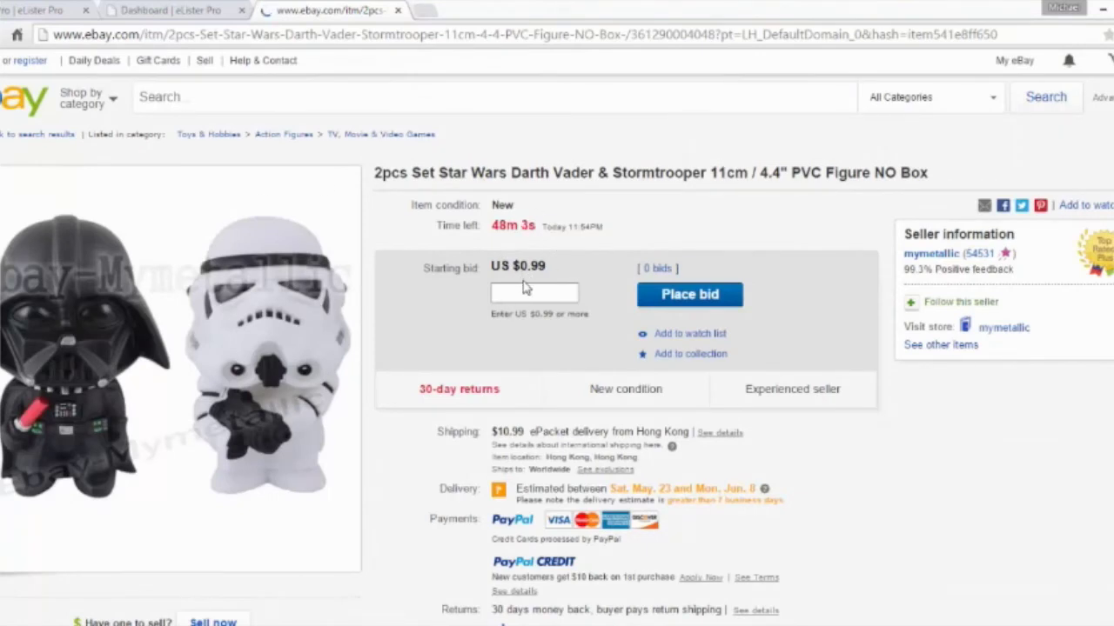
pyautogui.click(307, 36)
pyautogui.rightClick(330, 36)
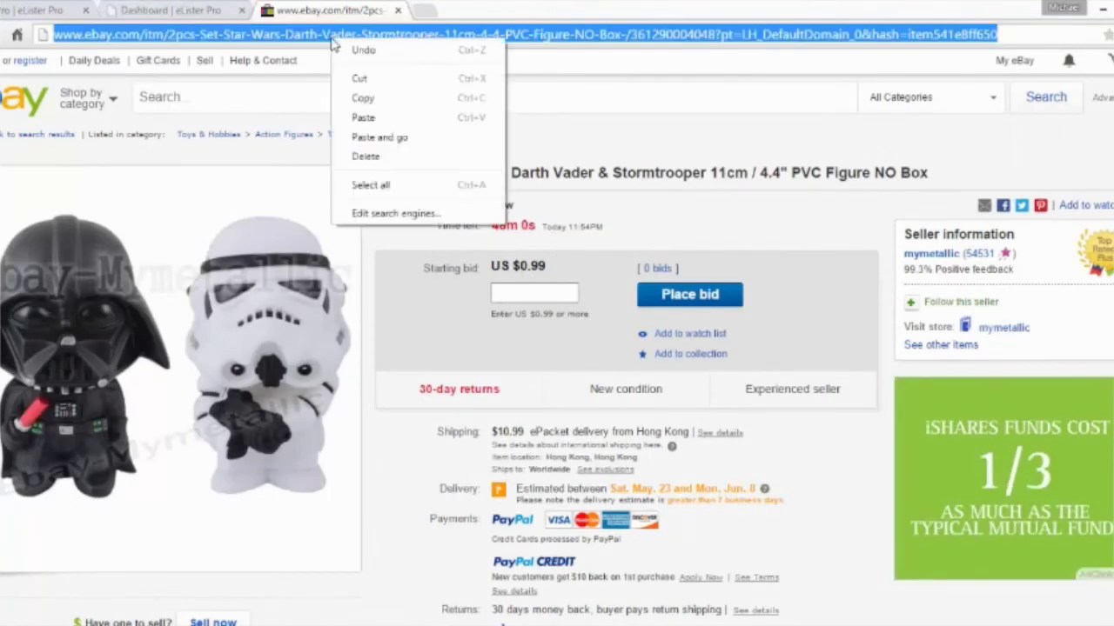
pyautogui.click(372, 99)
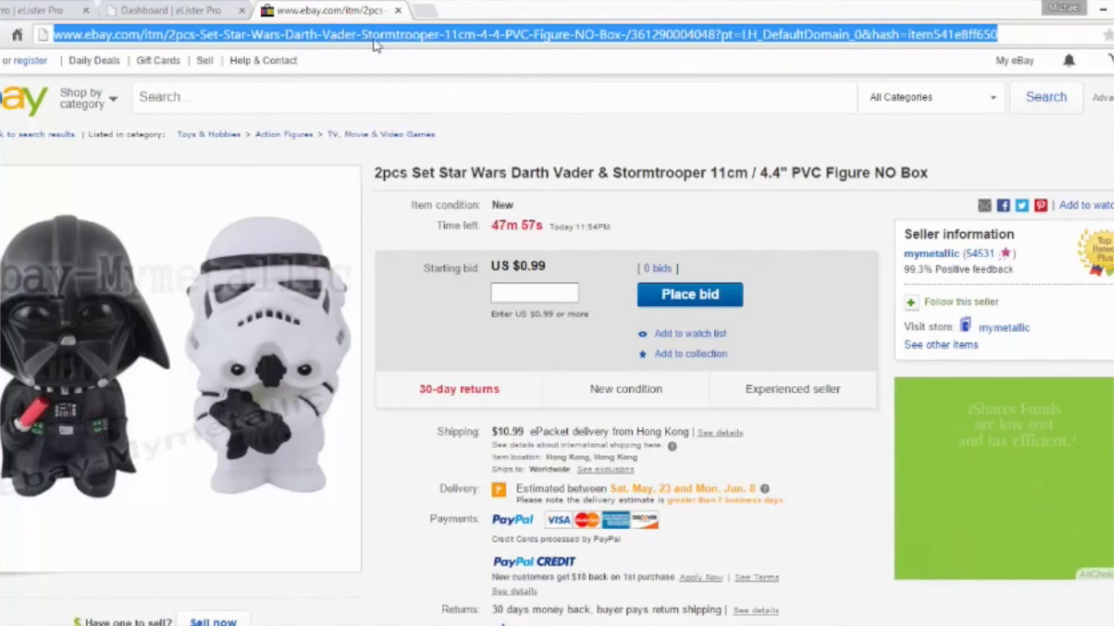
# Step: Switch back to the eLister Pro dashboard and add the copied URL as the orthopedic dog bed listing's eBay link
pyautogui.click(181, 15)
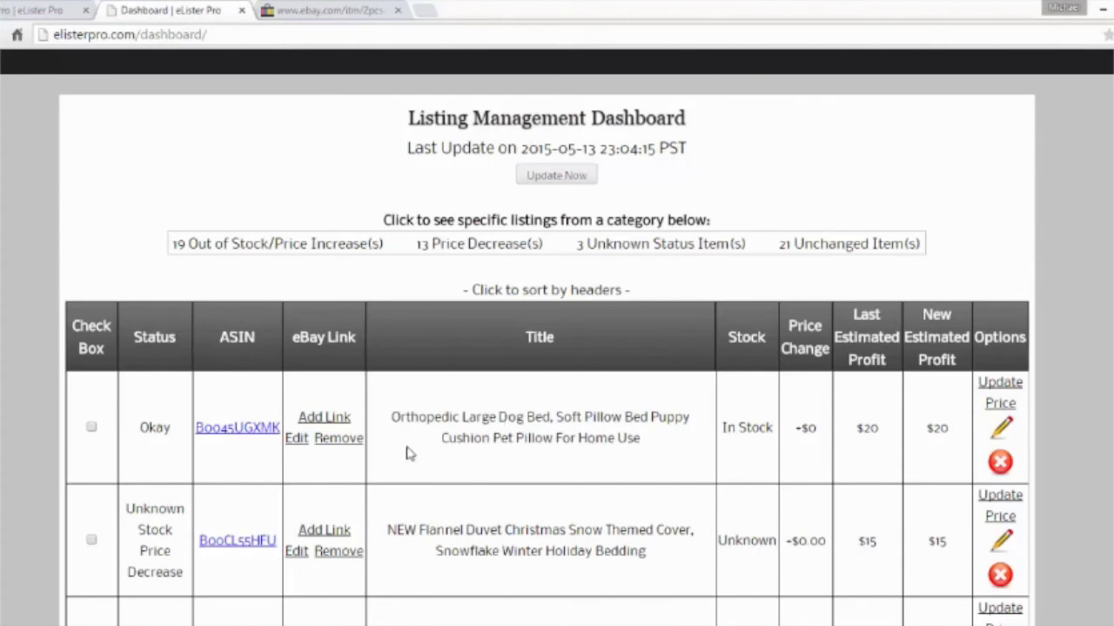
pyautogui.click(327, 422)
pyautogui.rightClick(525, 152)
pyautogui.click(556, 232)
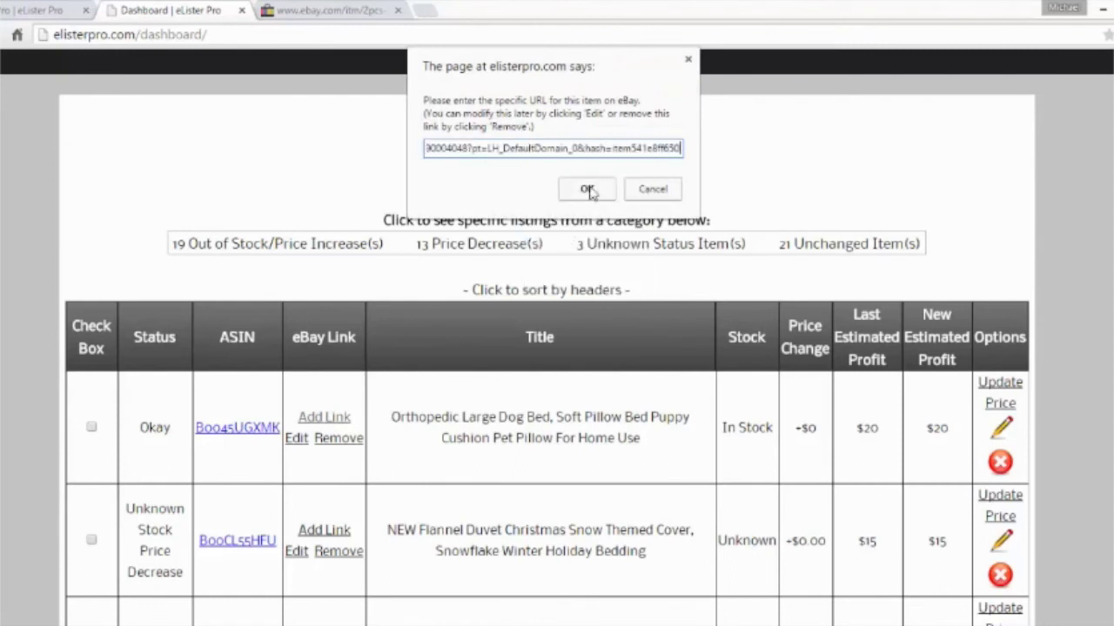
pyautogui.click(590, 189)
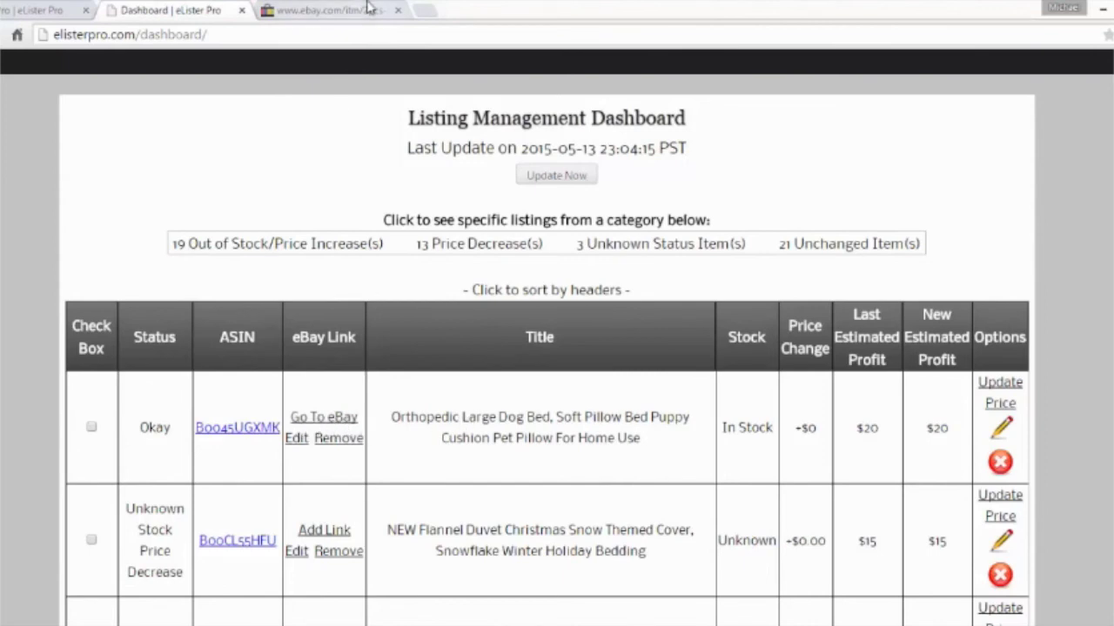
# Step: Close the eBay tab, then open the orthopedic dog bed listing's saved eBay link to test it and close the page
pyautogui.click(397, 10)
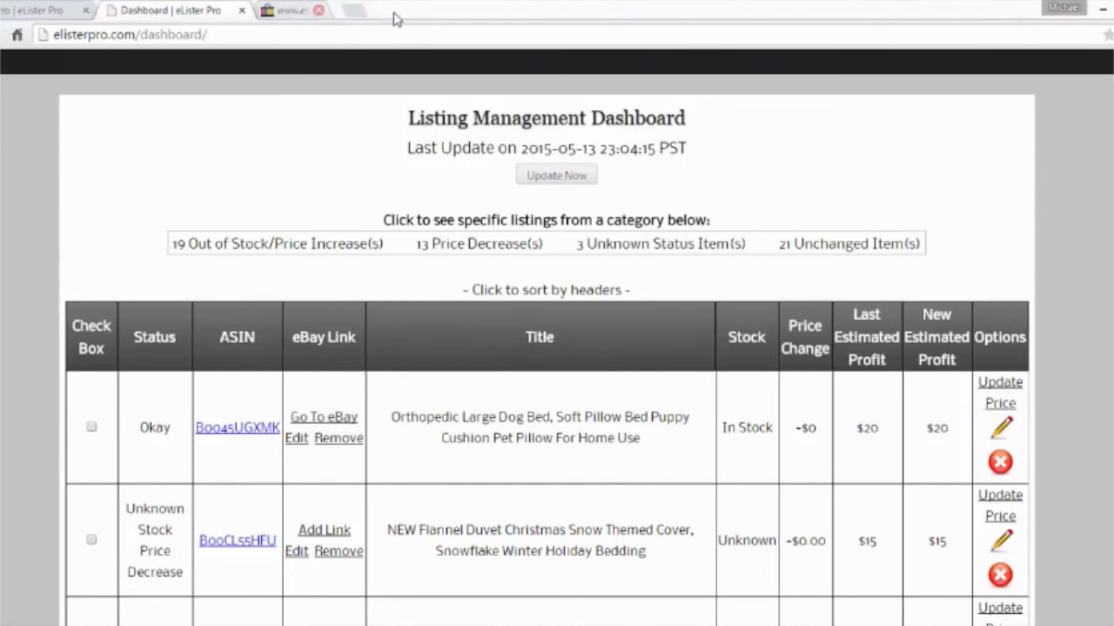
pyautogui.click(322, 421)
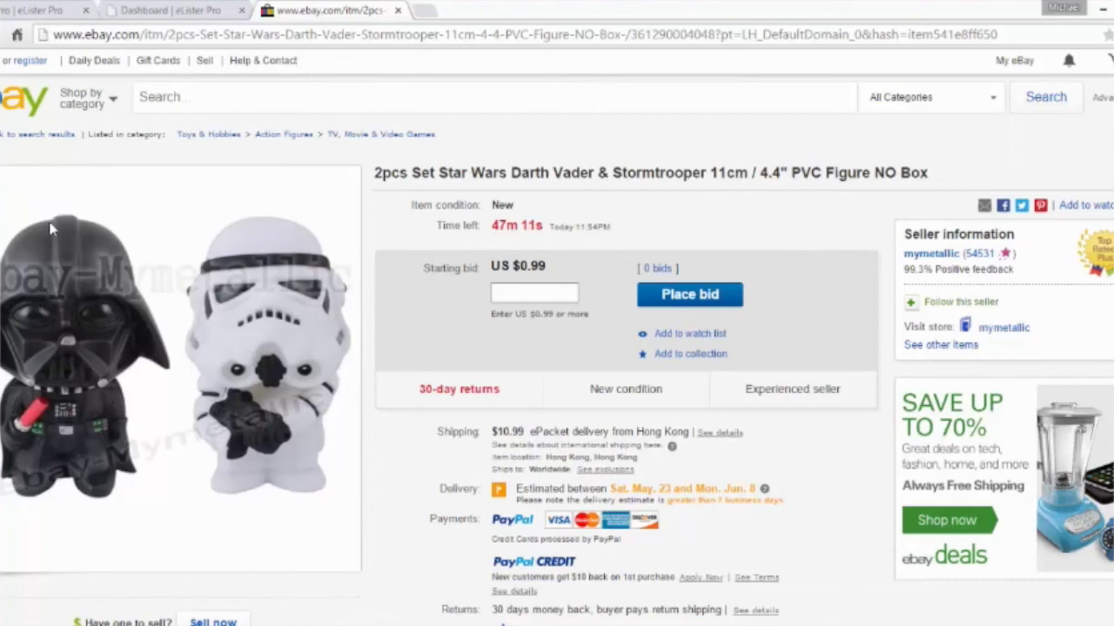
pyautogui.click(397, 11)
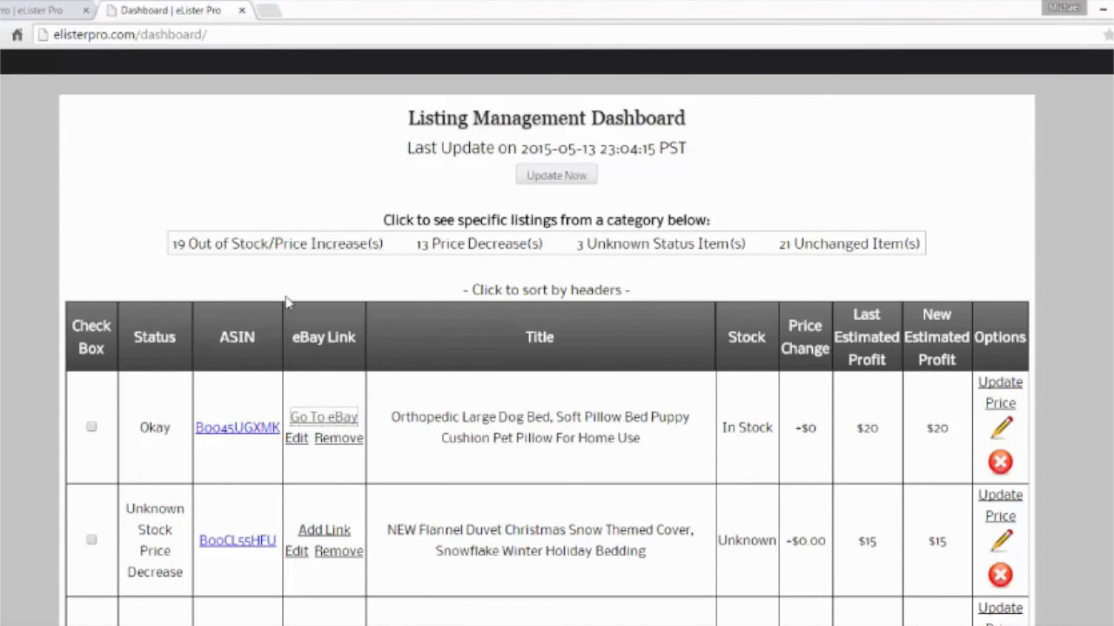
# Step: Open the orthopedic dog bed listing's eBay link for editing and leave the prompt without entering a URL
pyautogui.click(408, 415)
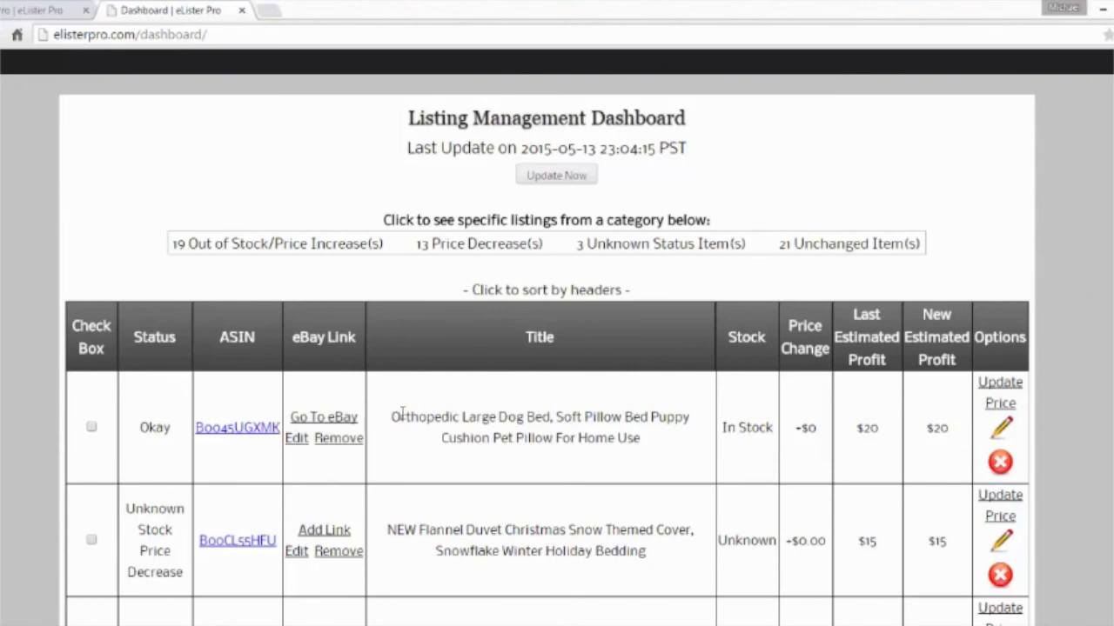
pyautogui.click(297, 439)
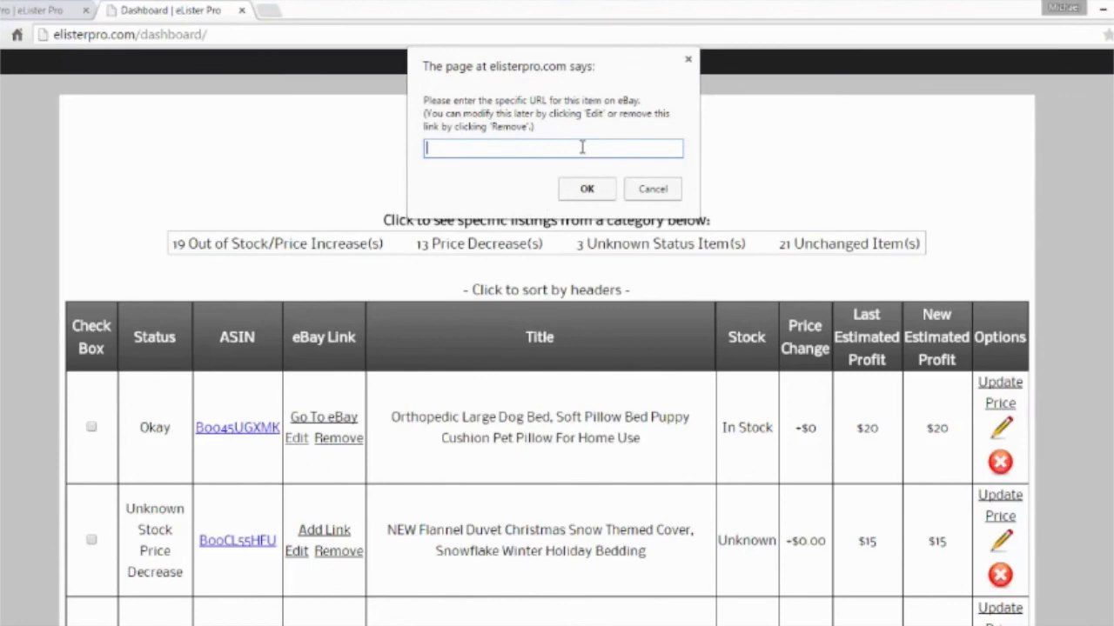
pyautogui.click(598, 194)
pyautogui.click(652, 162)
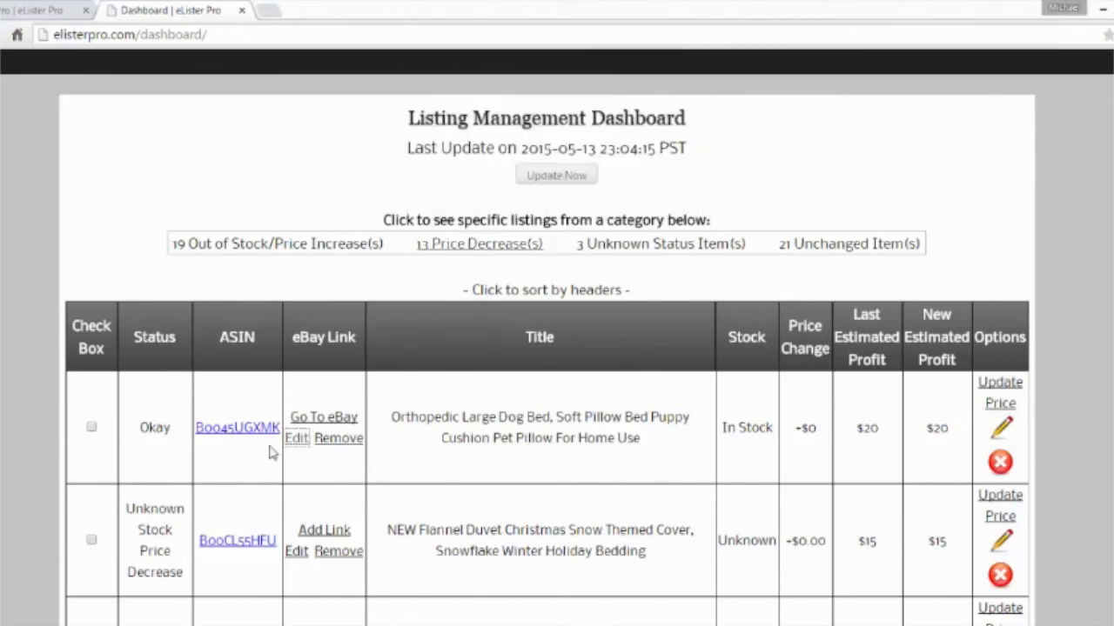
# Step: Remove the eBay link from the orthopedic dog bed listing and confirm the removal
pyautogui.click(340, 440)
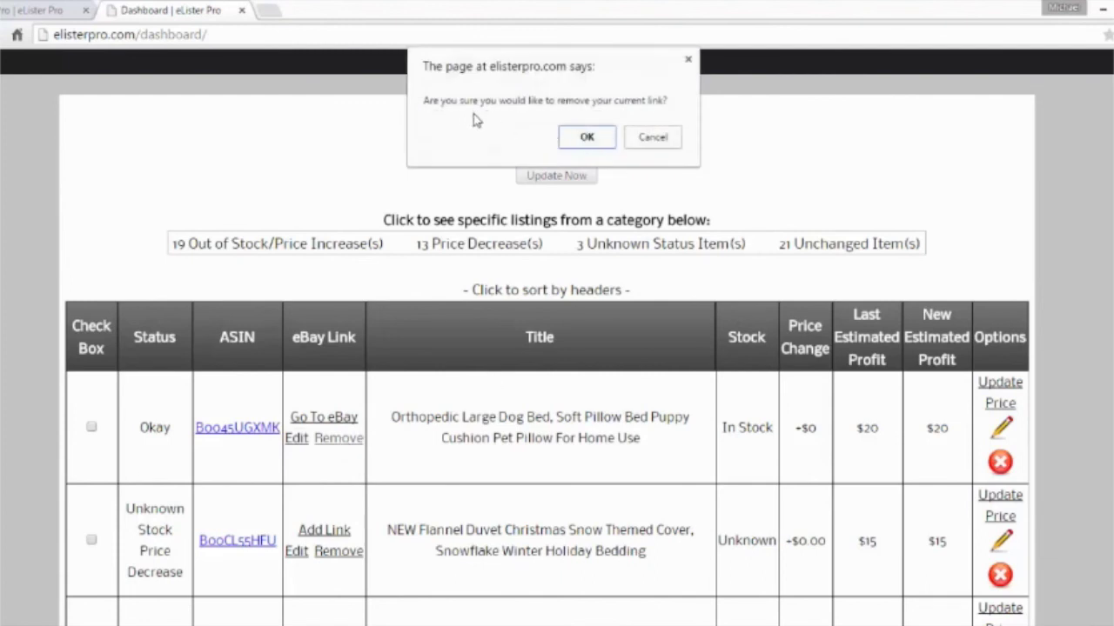
pyautogui.click(588, 138)
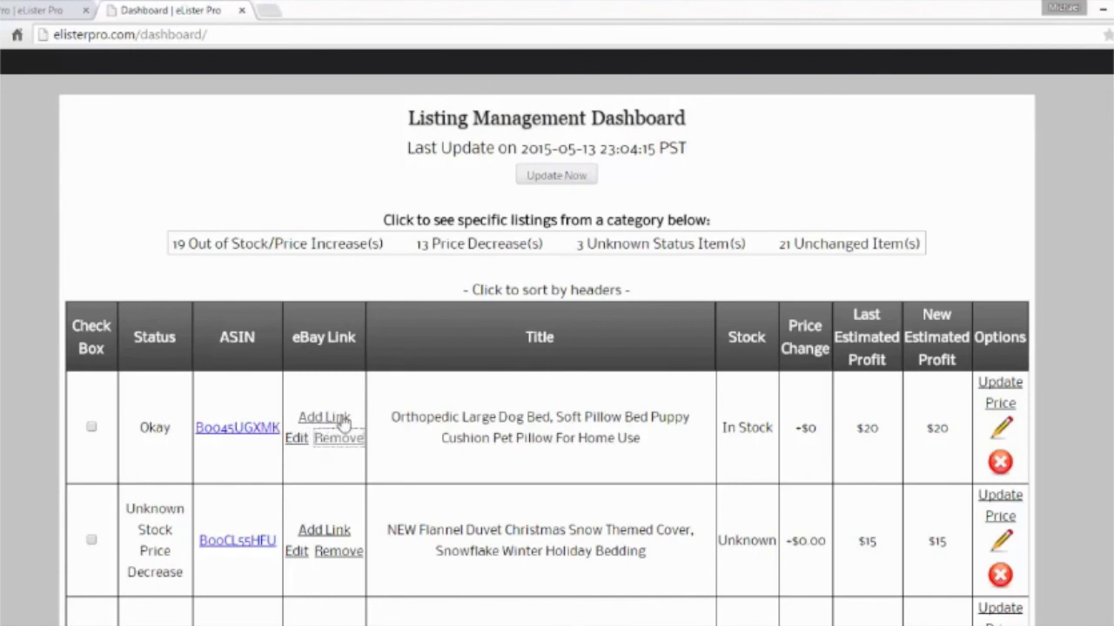
pyautogui.click(391, 443)
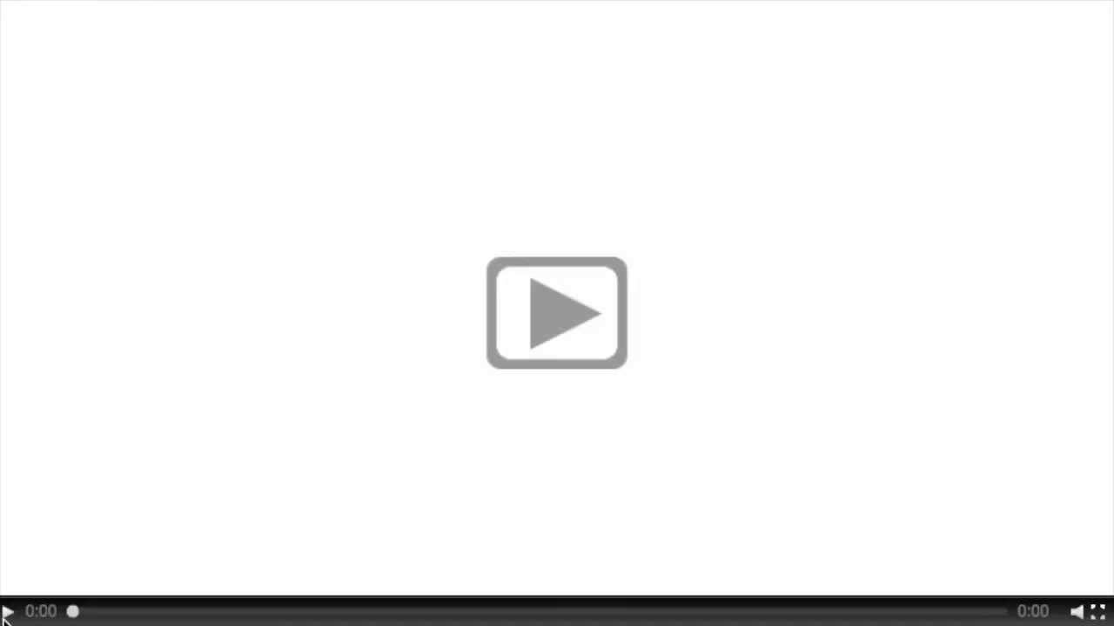
# Step: Play the next tutorial video and check and uncheck the orthopedic dog bed listing's check box
pyautogui.click(7, 612)
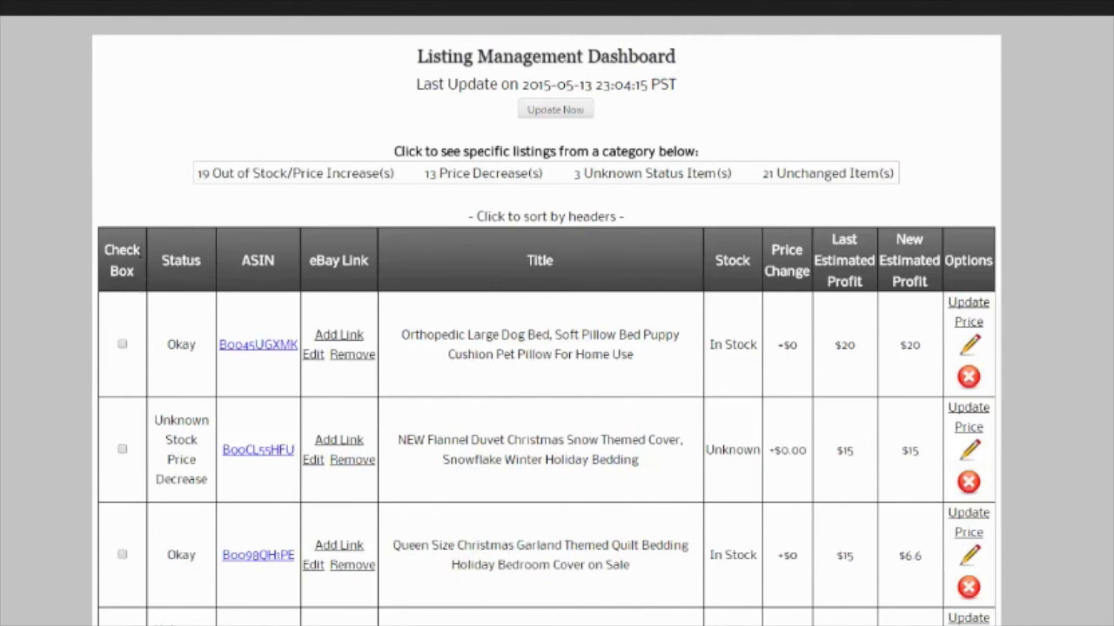
pyautogui.scroll(-1, 134, 301)
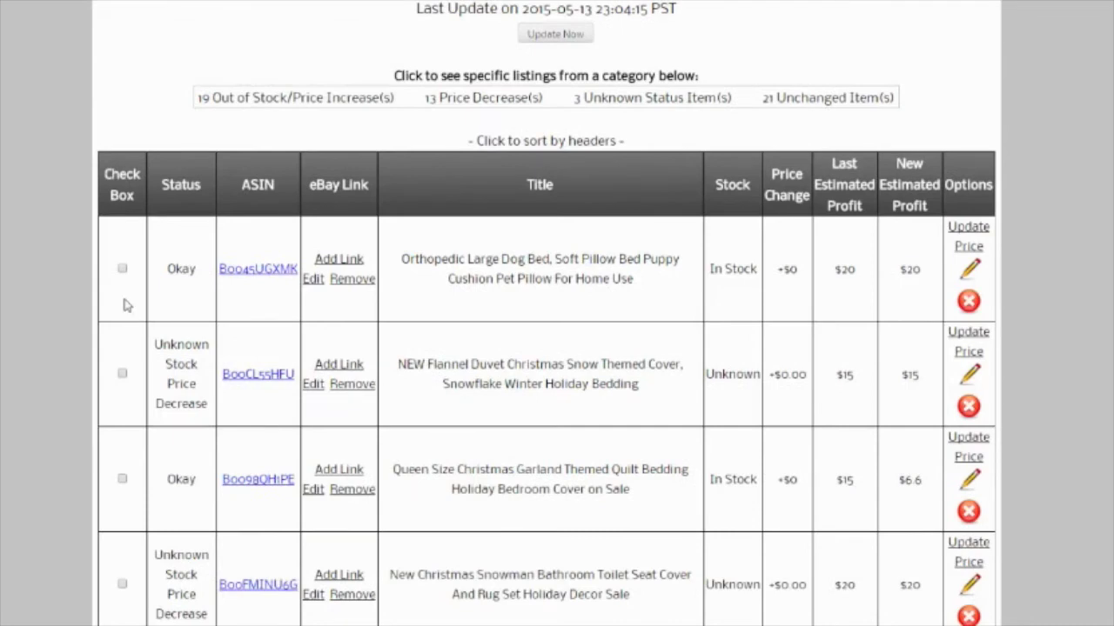
pyautogui.scroll(1, 137, 307)
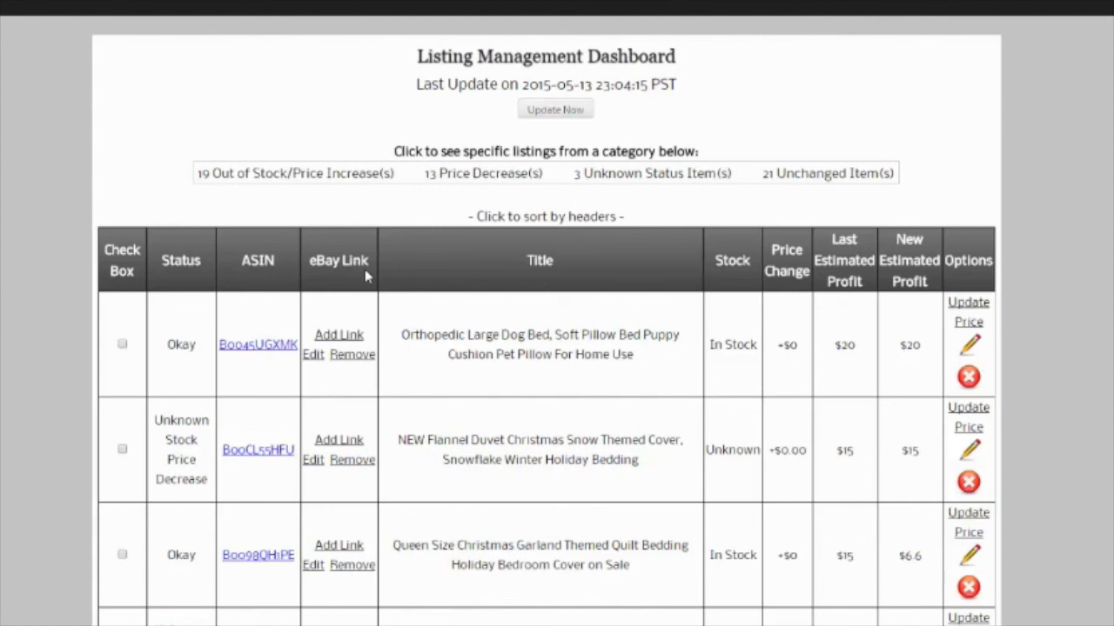
pyautogui.click(121, 344)
pyautogui.click(122, 344)
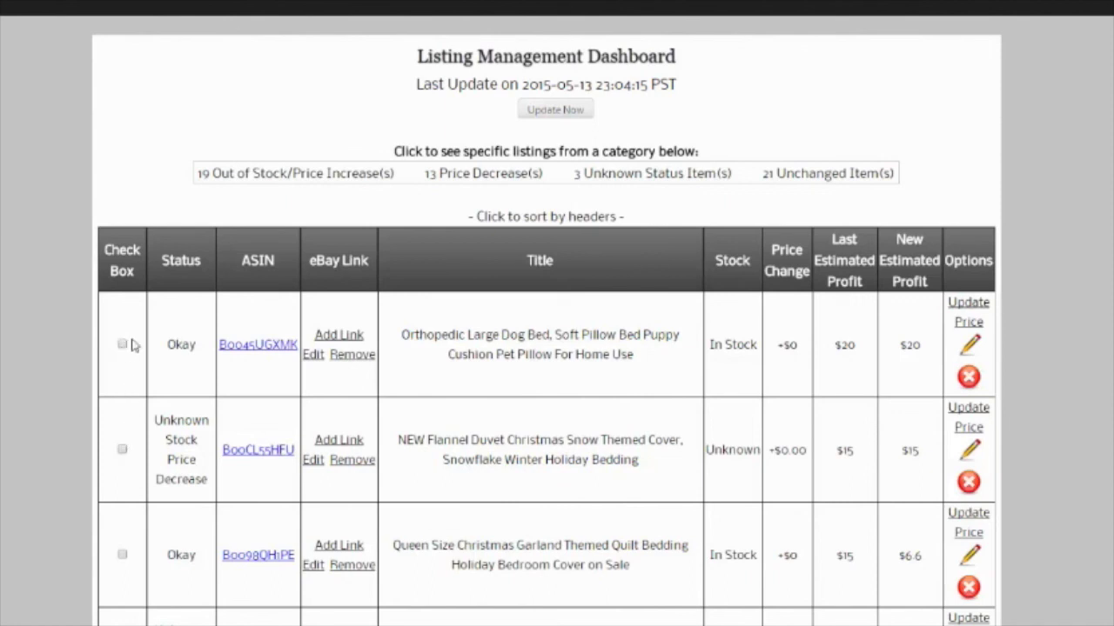
# Step: Show only the Out of Stock/Price Increase listings and check off the first four, from the Disney Frozen comforter to the Retinol 2.5% serum
pyautogui.click(308, 179)
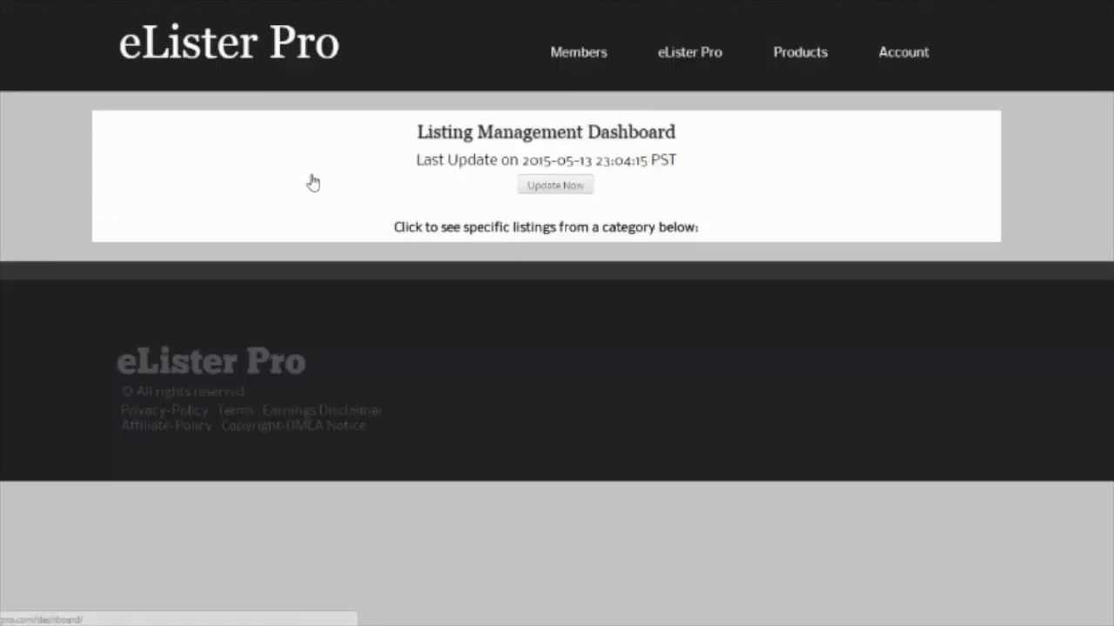
pyautogui.scroll(-5, 366, 246)
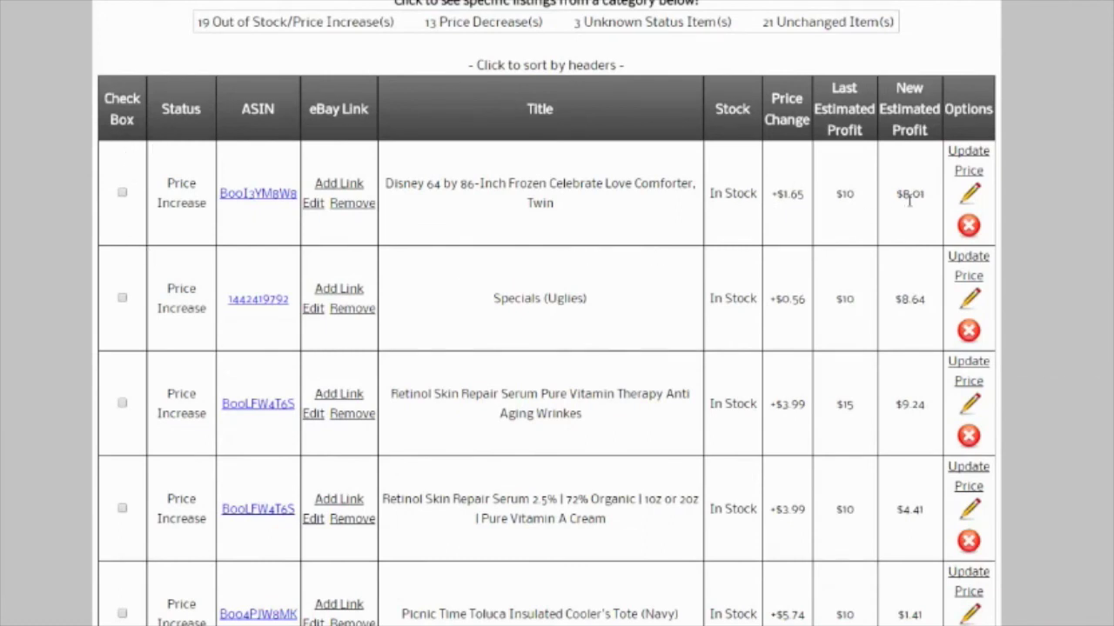
pyautogui.click(122, 194)
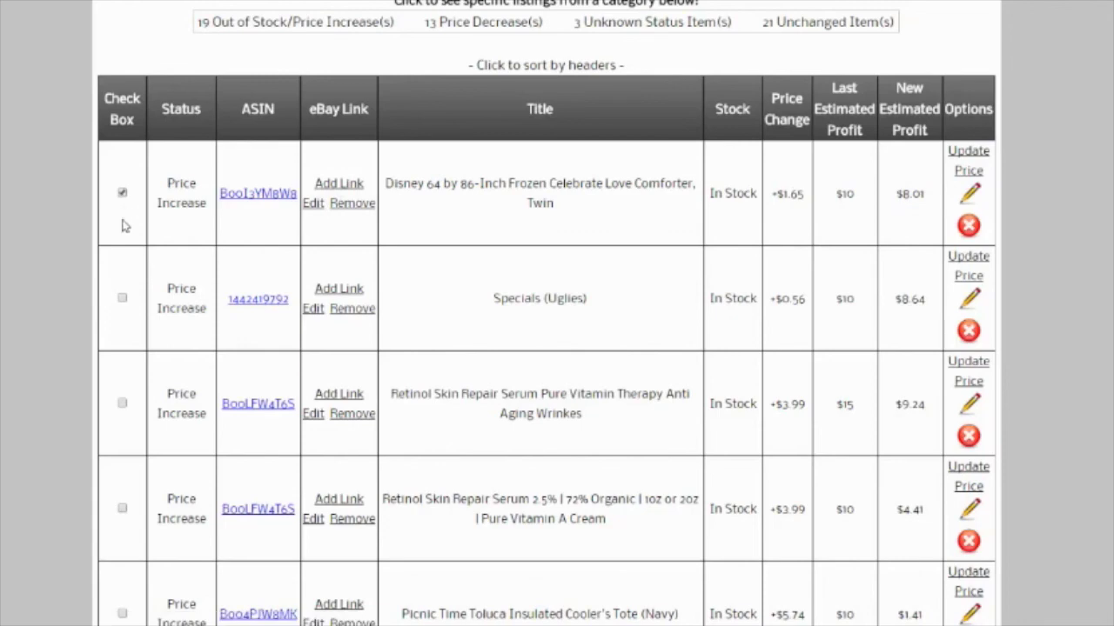
pyautogui.click(123, 298)
pyautogui.click(121, 403)
# Step: Reload the Out of Stock/Price Increase category and examine whether the listings' check marks were saved
pyautogui.scroll(3, 458, 332)
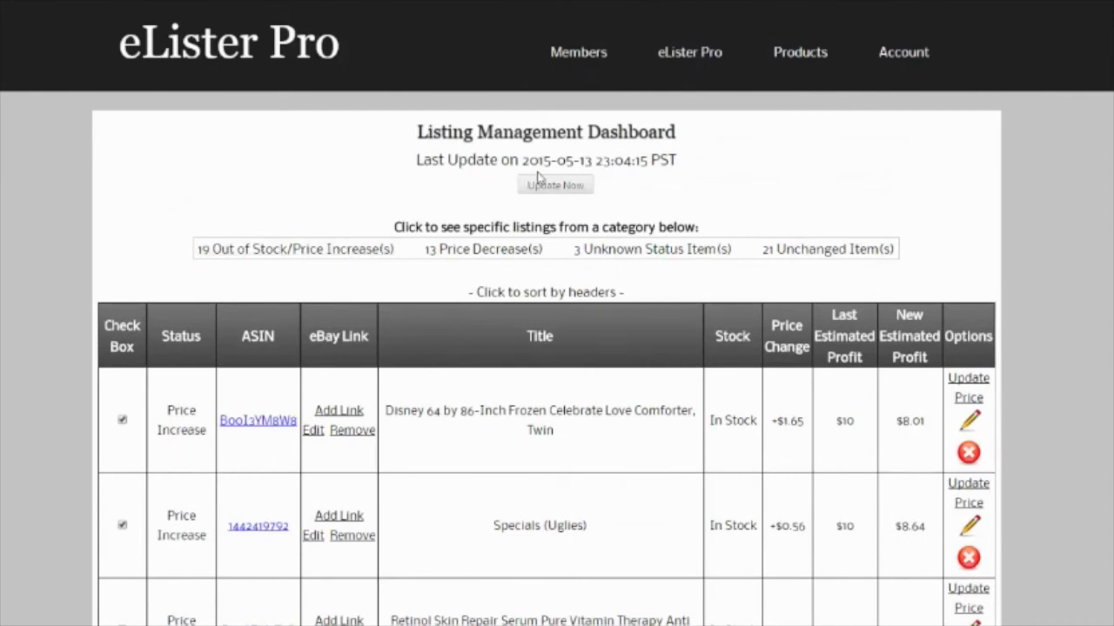
pyautogui.click(303, 252)
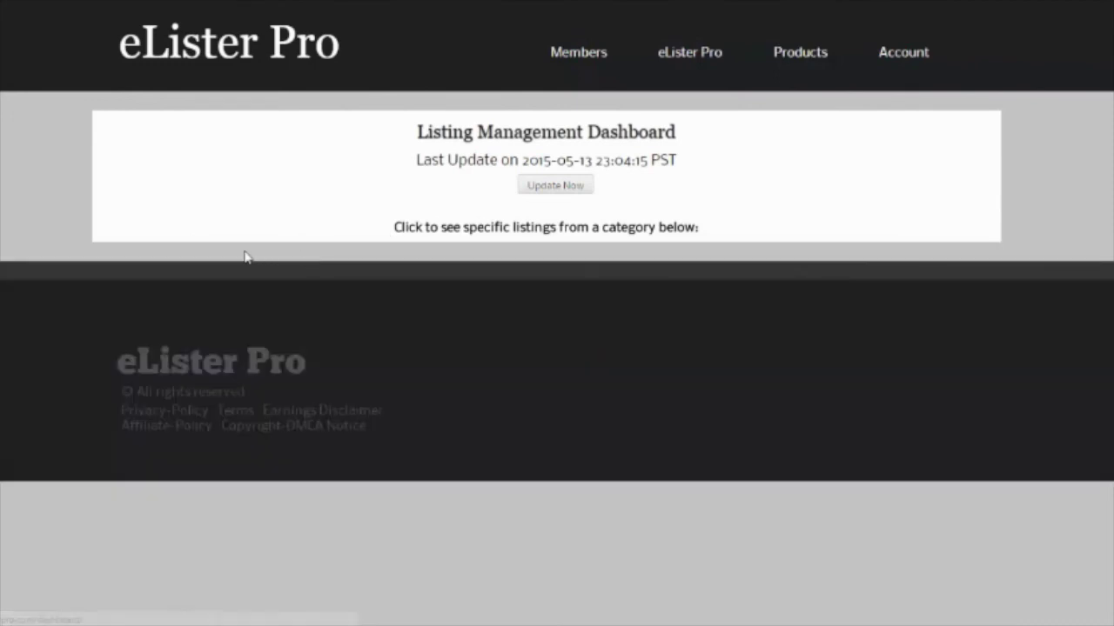
pyautogui.scroll(-3, 401, 237)
pyautogui.scroll(-3, 400, 237)
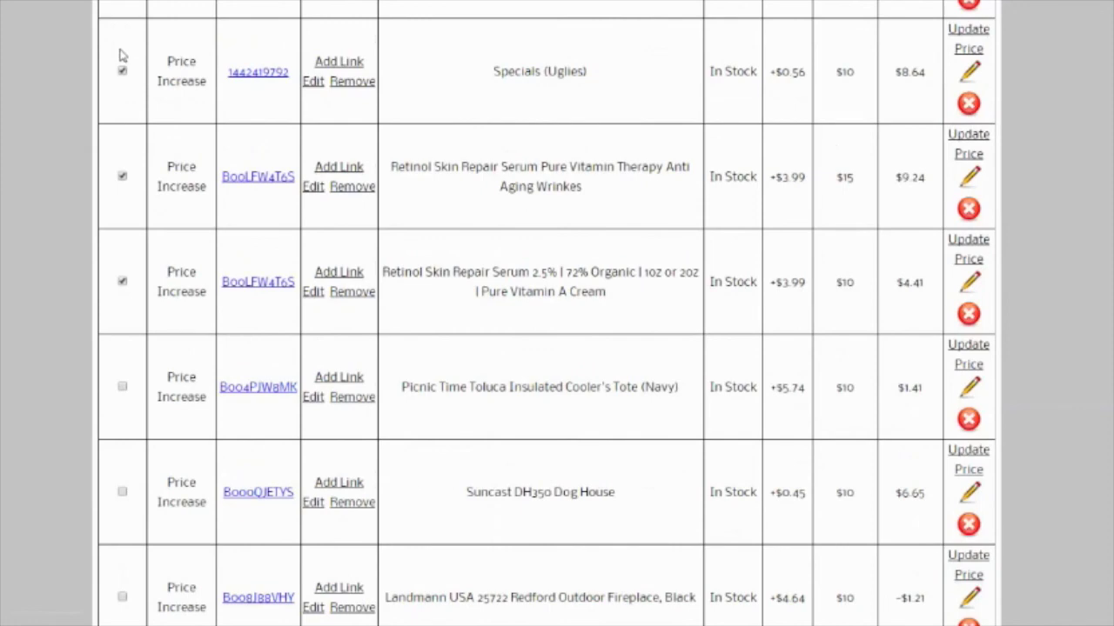
pyautogui.scroll(-1, 126, 277)
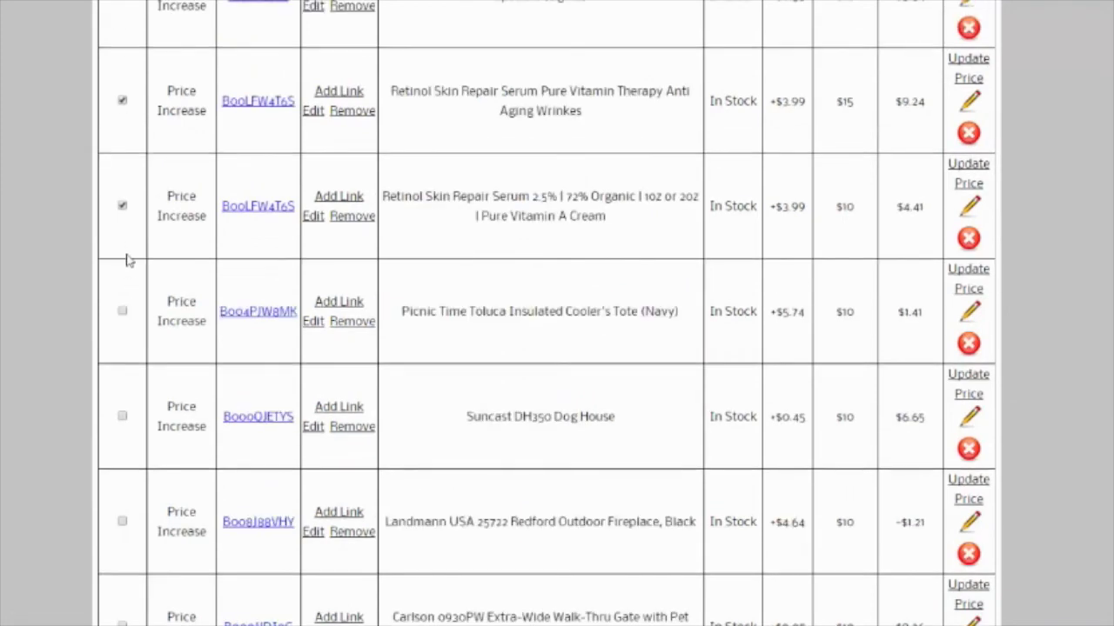
pyautogui.scroll(3, 148, 108)
pyautogui.scroll(-3, 131, 184)
pyautogui.scroll(-2, 141, 244)
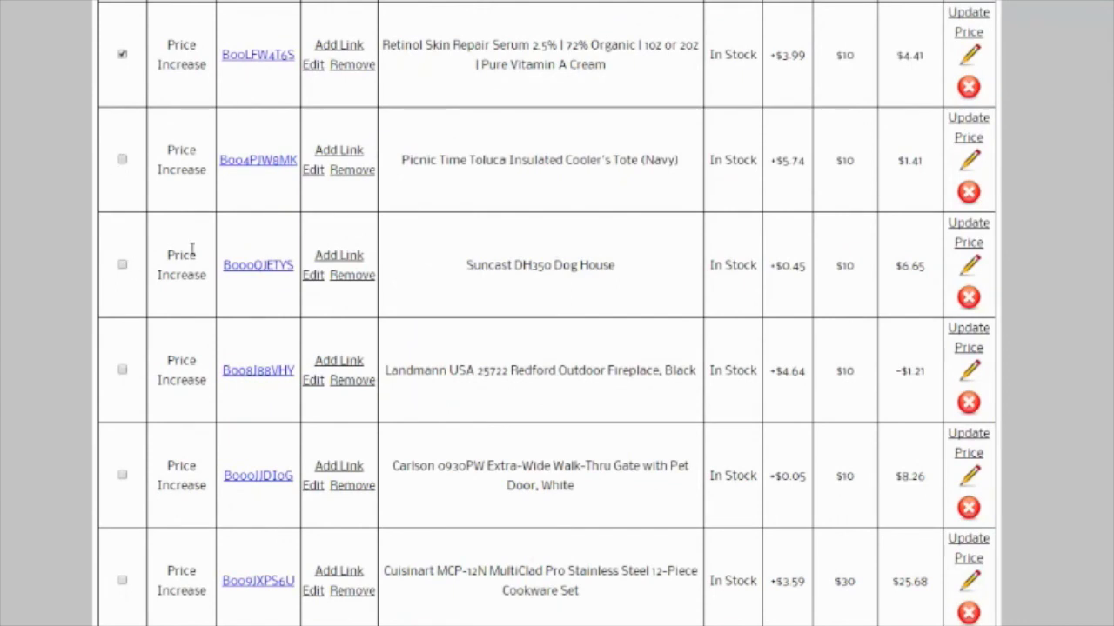
# Step: Uncheck the first four price-increase listings, from the Retinol 2.5% serum up to the Disney Frozen comforter
pyautogui.scroll(2, 182, 248)
pyautogui.click(122, 206)
pyautogui.scroll(1, 126, 209)
pyautogui.click(122, 176)
pyautogui.scroll(2, 139, 204)
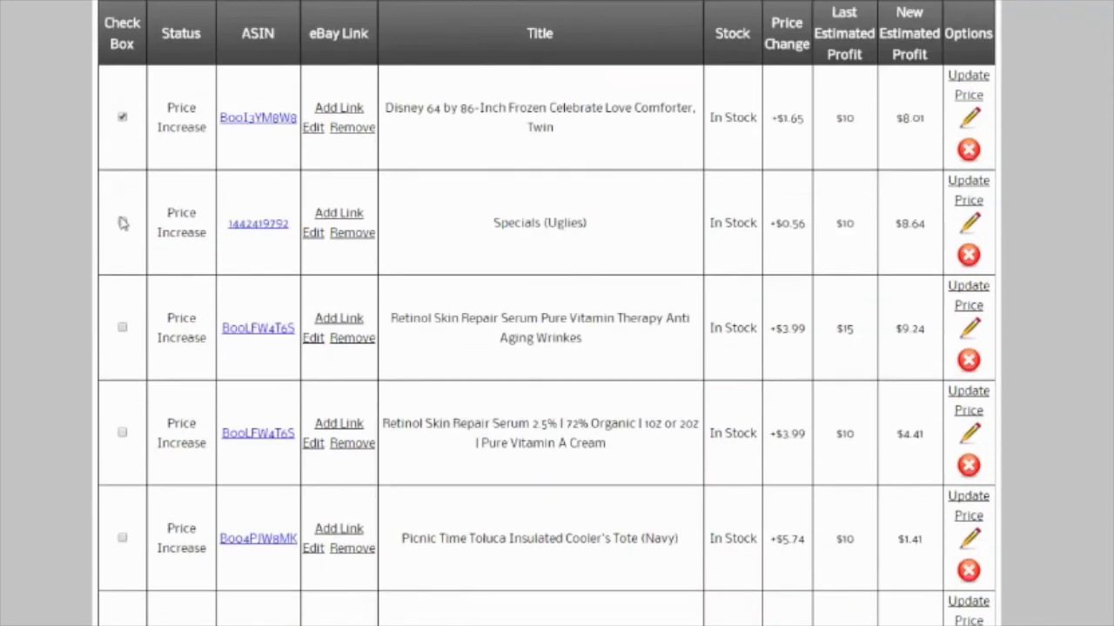
pyautogui.click(122, 116)
pyautogui.scroll(2, 276, 231)
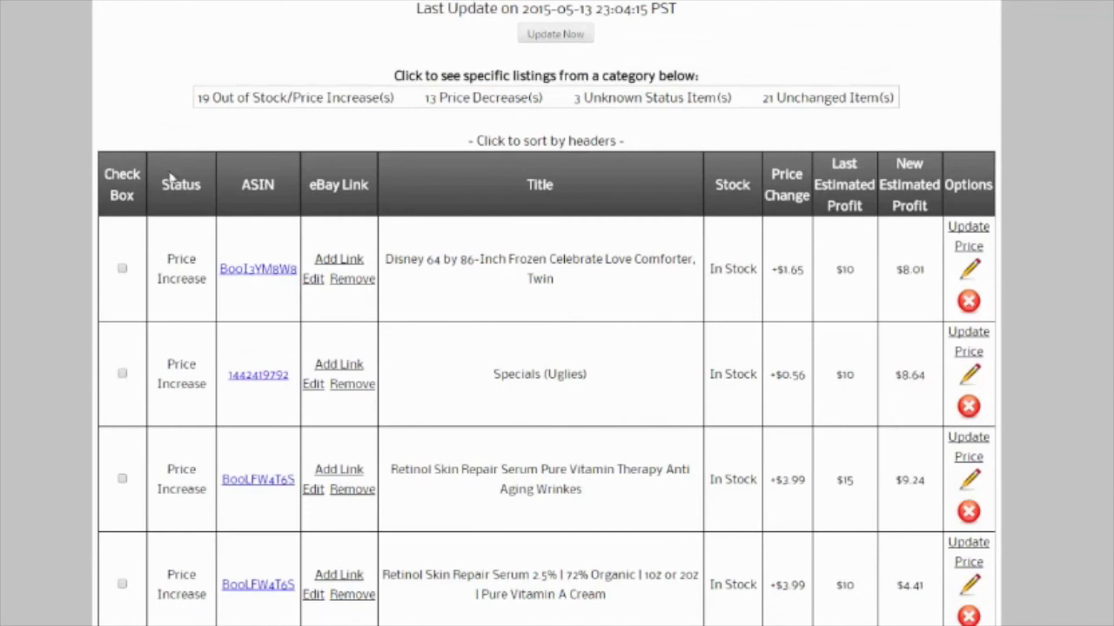
pyautogui.scroll(2, 348, 353)
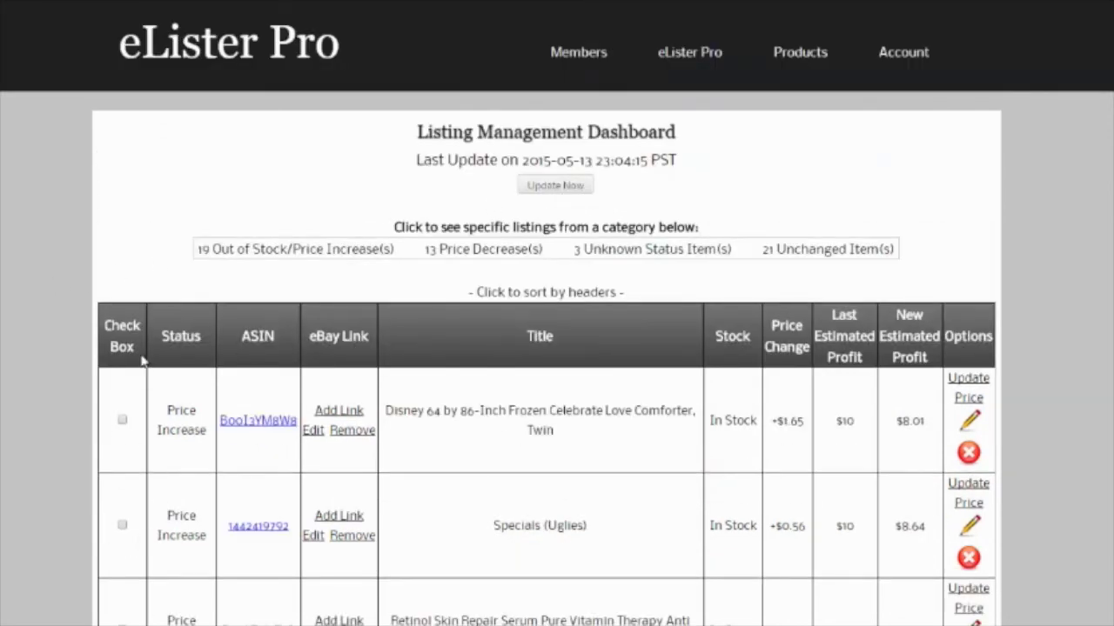
pyautogui.scroll(-1, 178, 393)
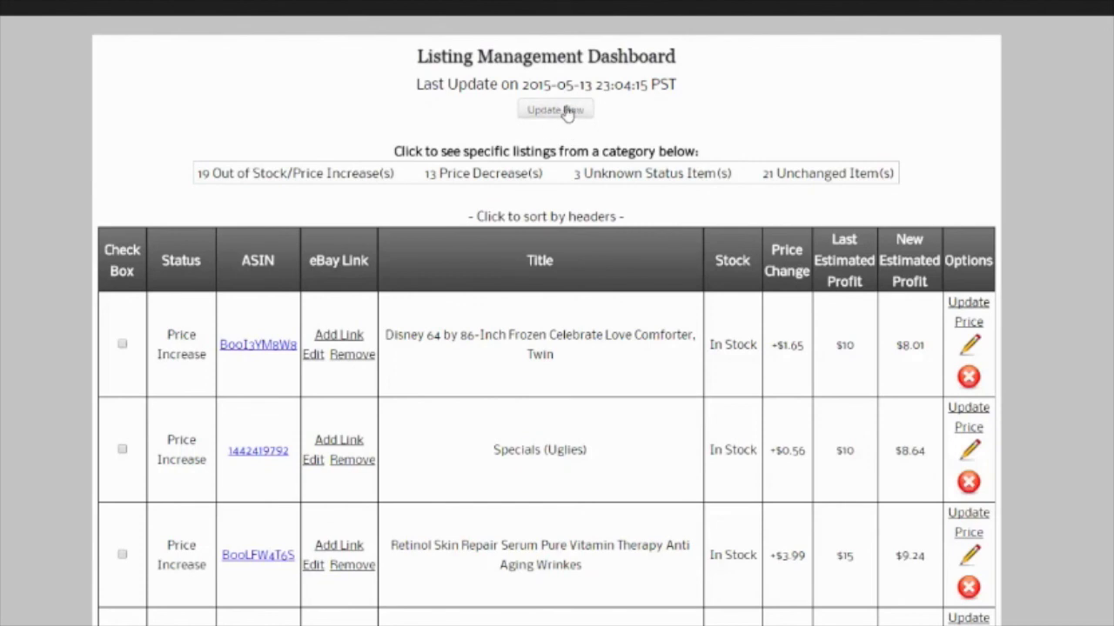
pyautogui.scroll(-1, 567, 114)
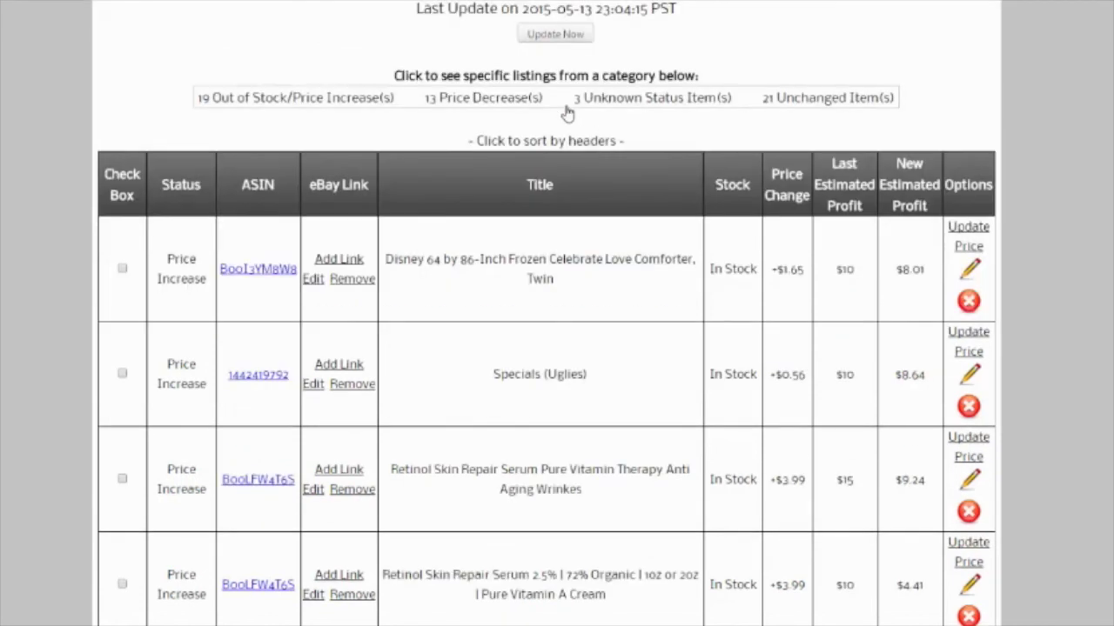